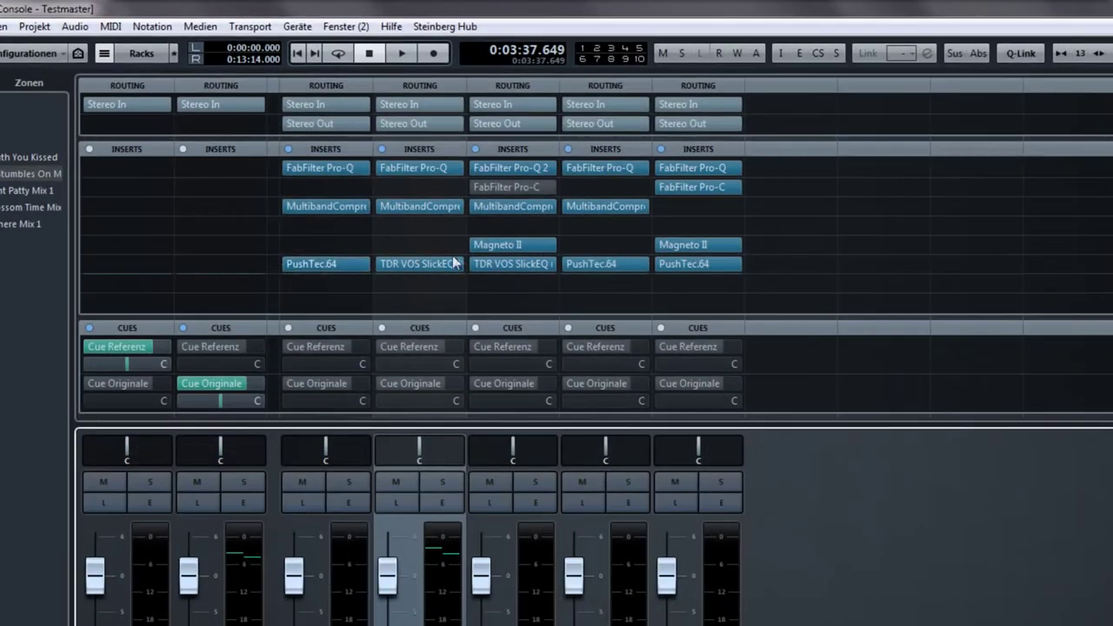
View the PushTec.64 insert on 04 Cherry Blossom Time Mix 1 and the TDR VOS SlickEQ insert on 03 Peppermint Patty Mix 1, closing each
mouse_move(513, 283)
left_click(579, 264)
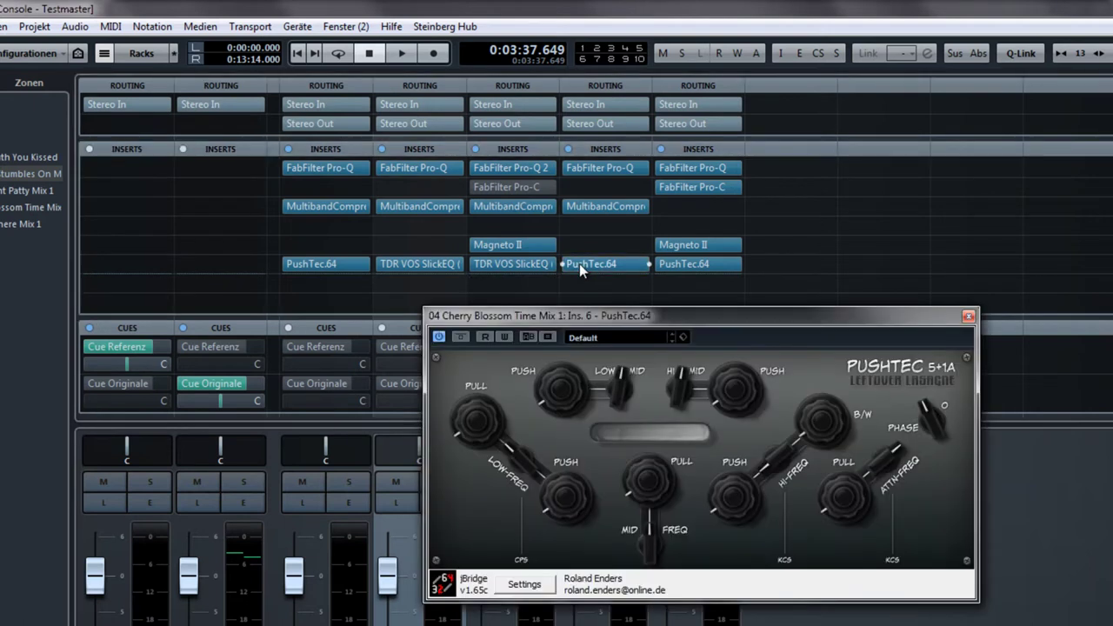
left_click(968, 316)
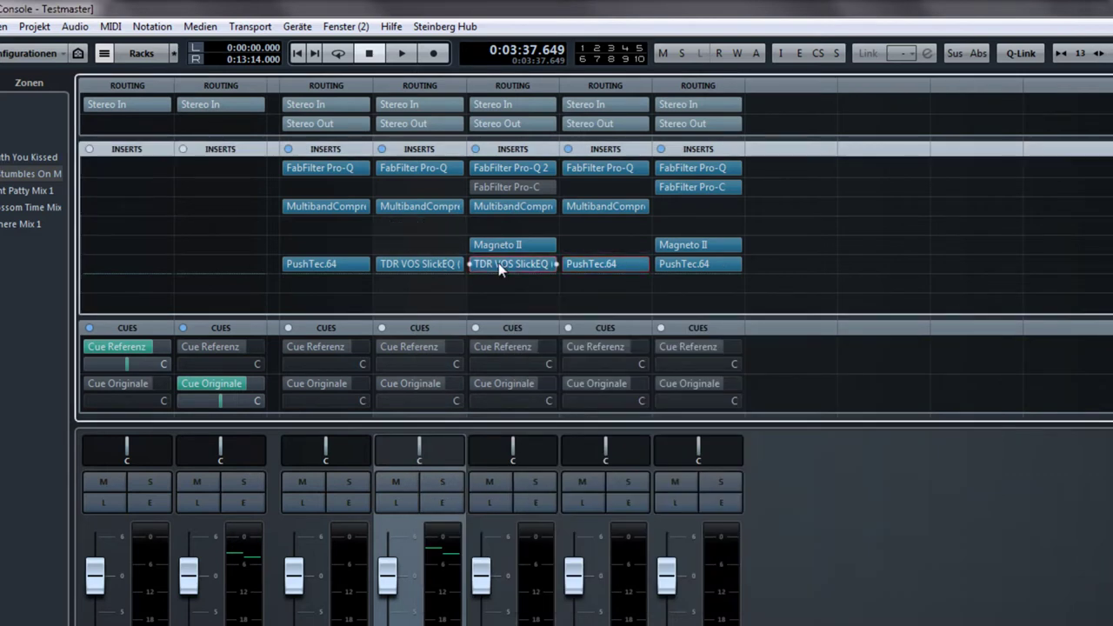
left_click(500, 263)
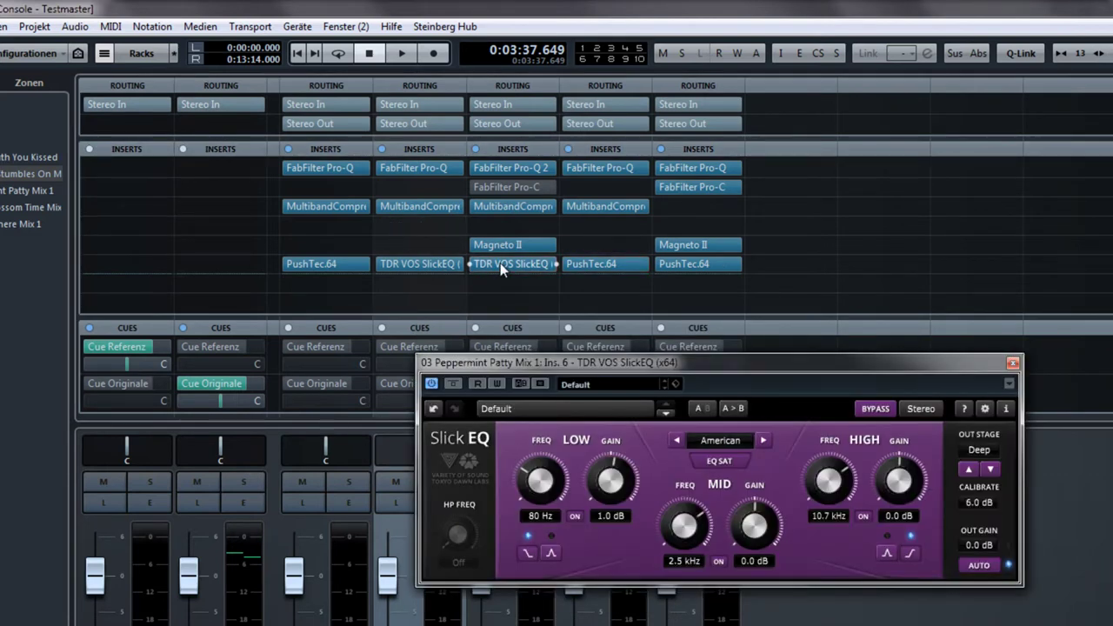
left_click(1013, 362)
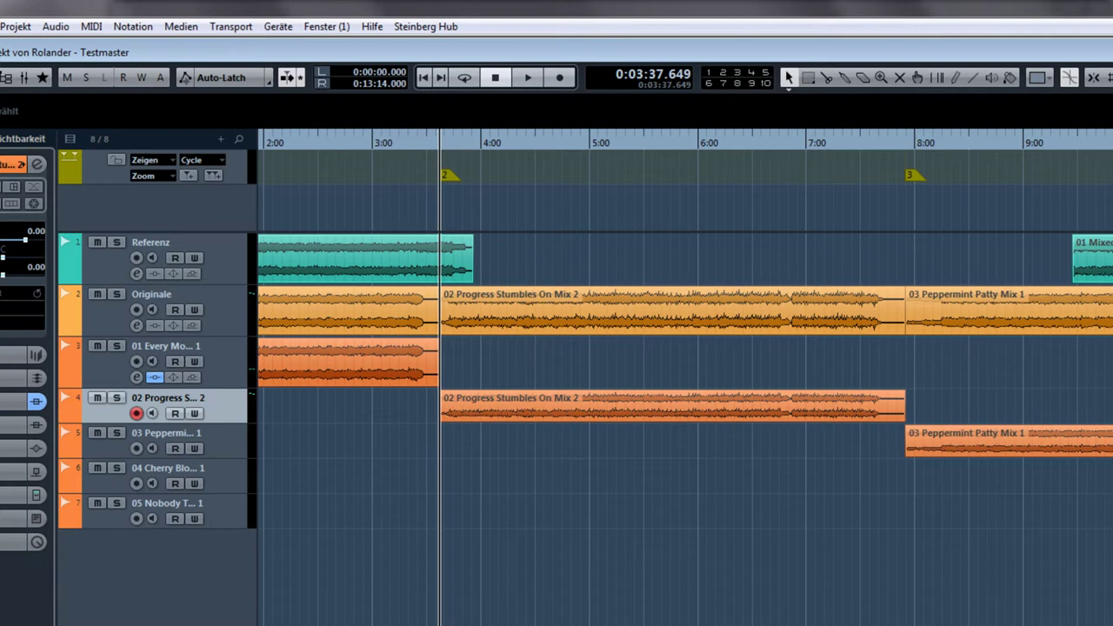
Trim the start of the 02 Progress Stumbles On Mix 2 event to about 0:03:37.685 and add a fade-in of about 0.102 s
left_click_drag(440, 145, 445, 221)
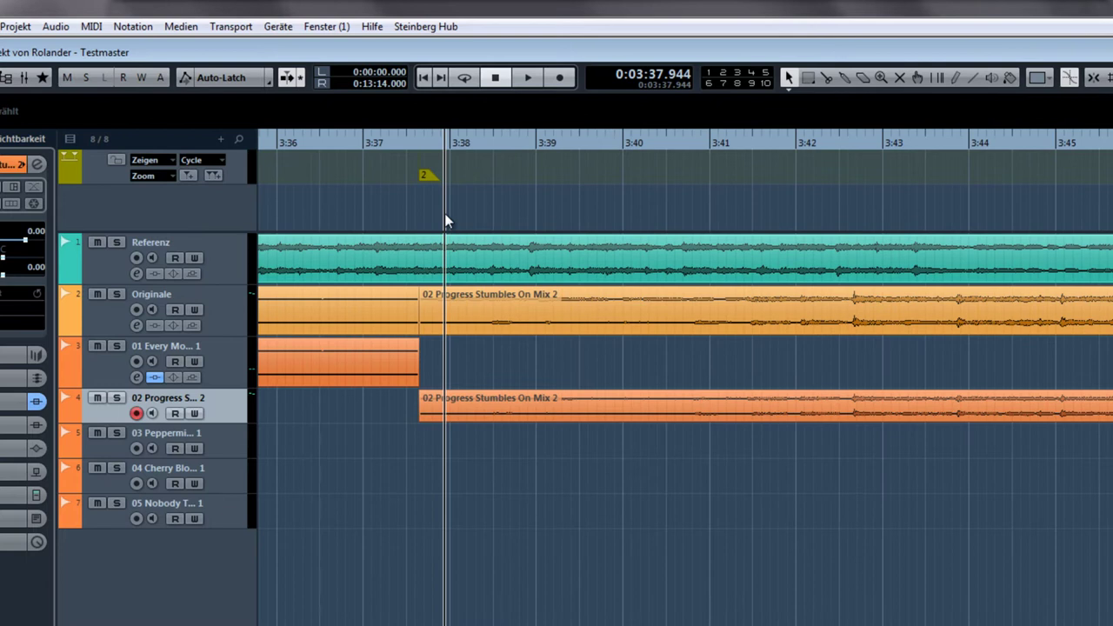
left_click_drag(245, 423, 243, 590)
left_click_drag(405, 158, 409, 178)
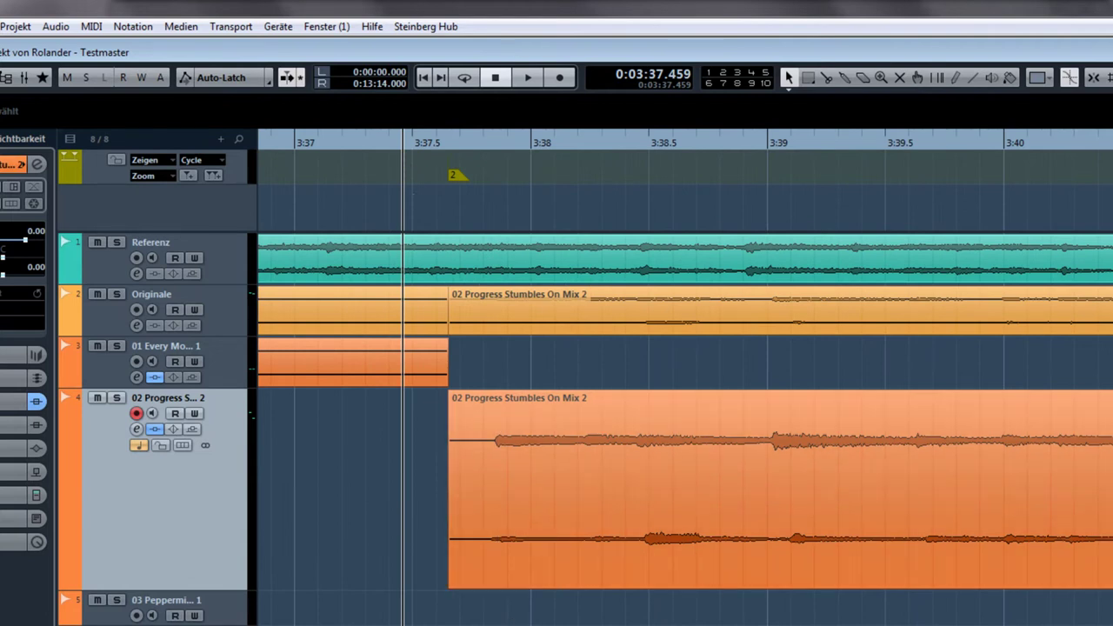
left_click(474, 526)
left_click_drag(451, 588, 458, 589)
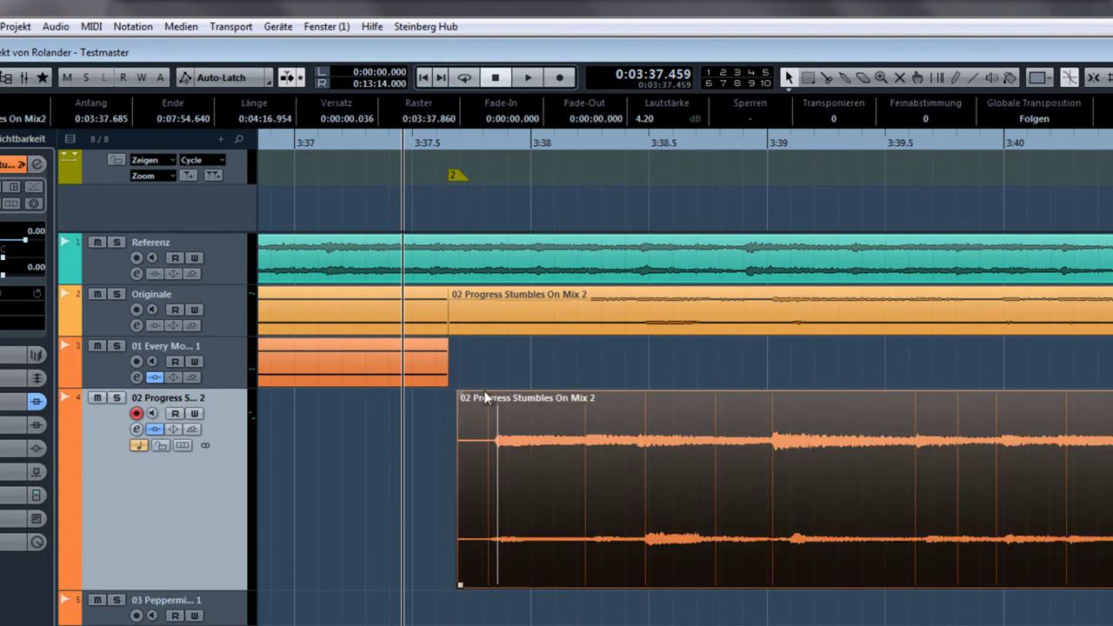
left_click_drag(460, 393, 485, 396)
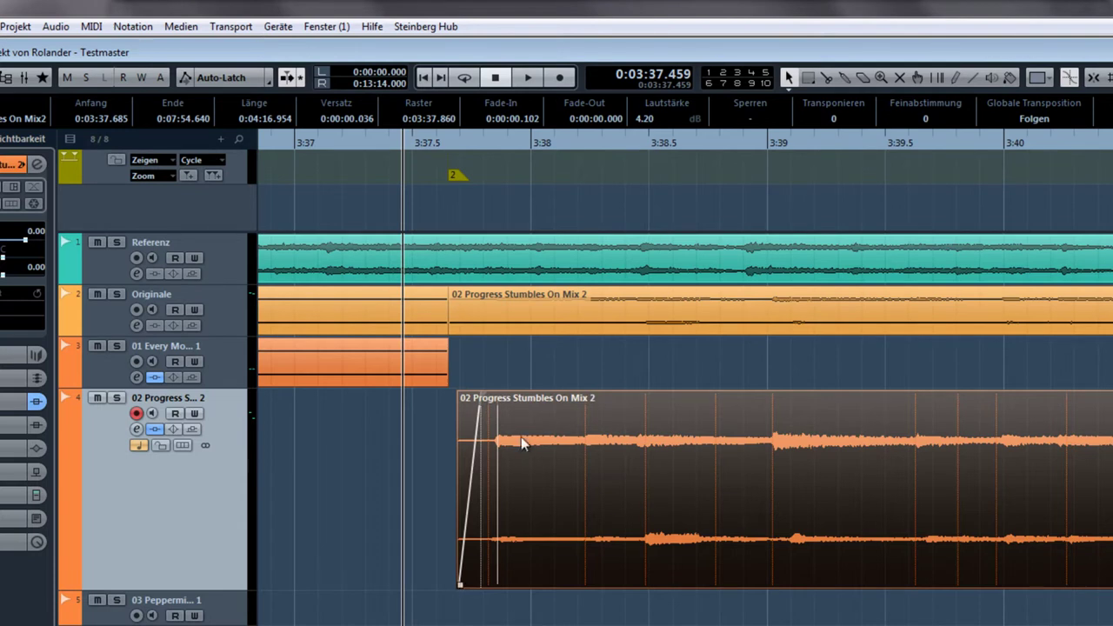
Trim the silent end of the 02 Progress Stumbles On Mix 2 event to about 7:53.5 and add a fade-out of about 4.493 s
left_click_drag(566, 144, 565, 92)
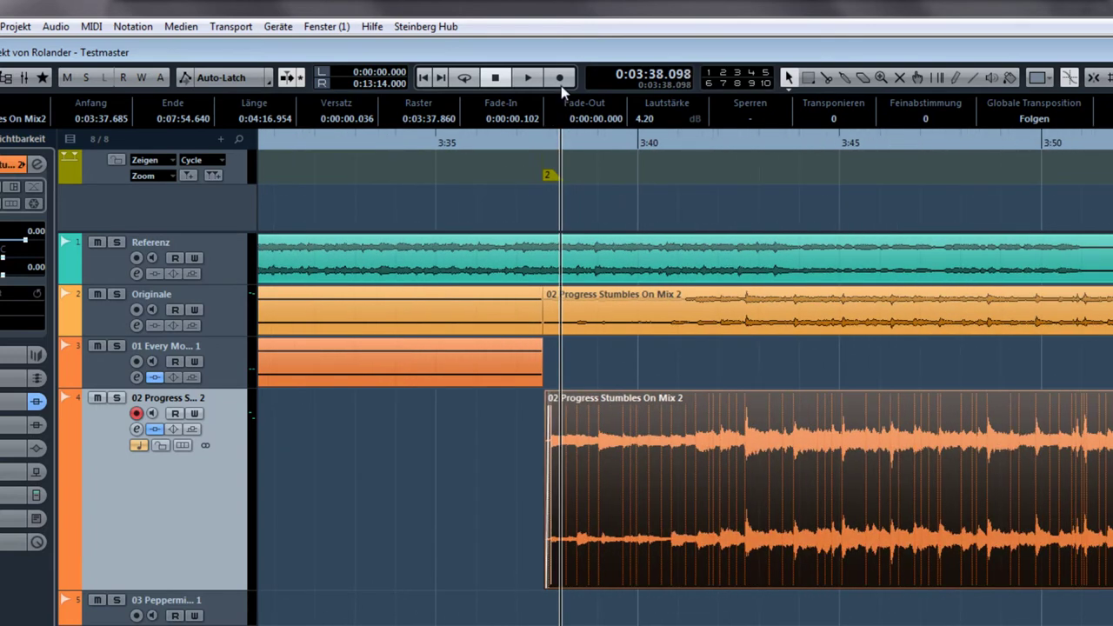
scroll(685, 391, "right", 15)
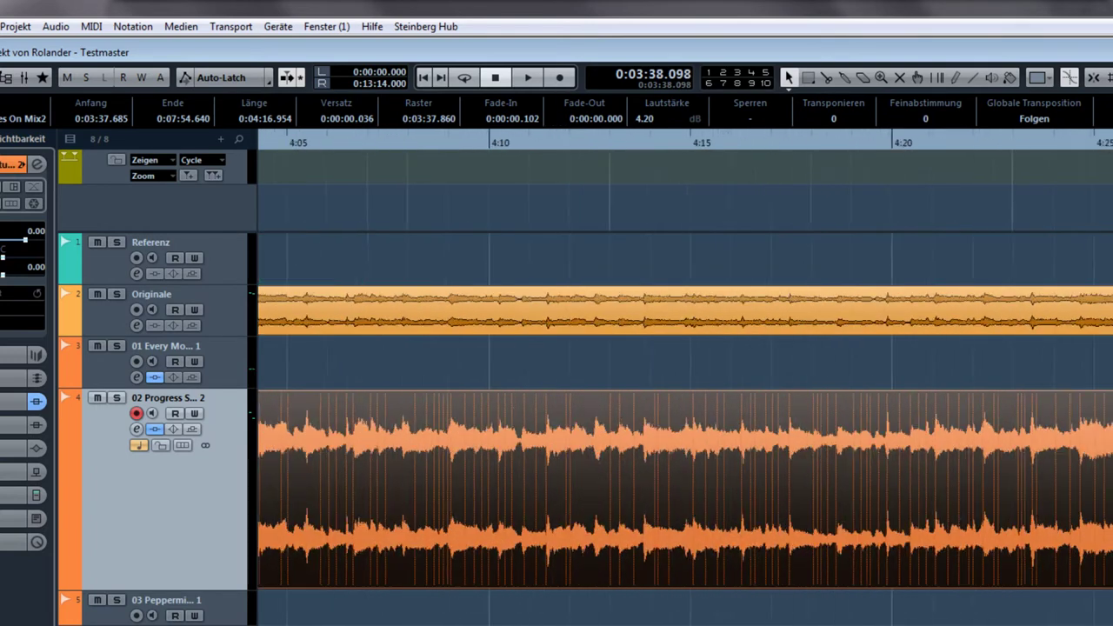
scroll(686, 391, "right", 5)
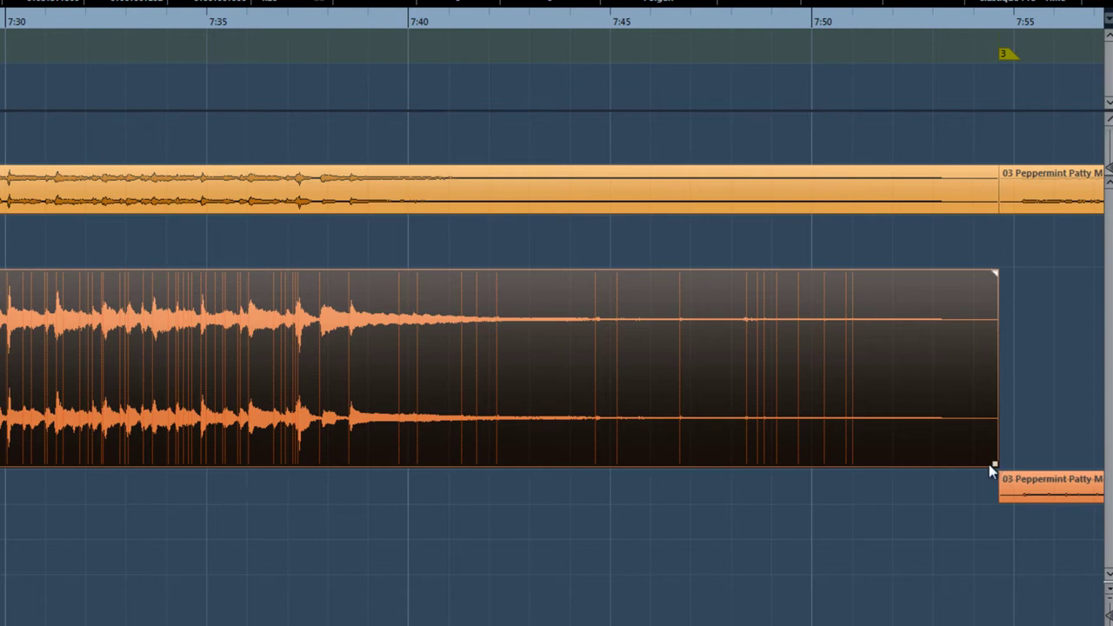
left_click_drag(989, 465, 951, 459)
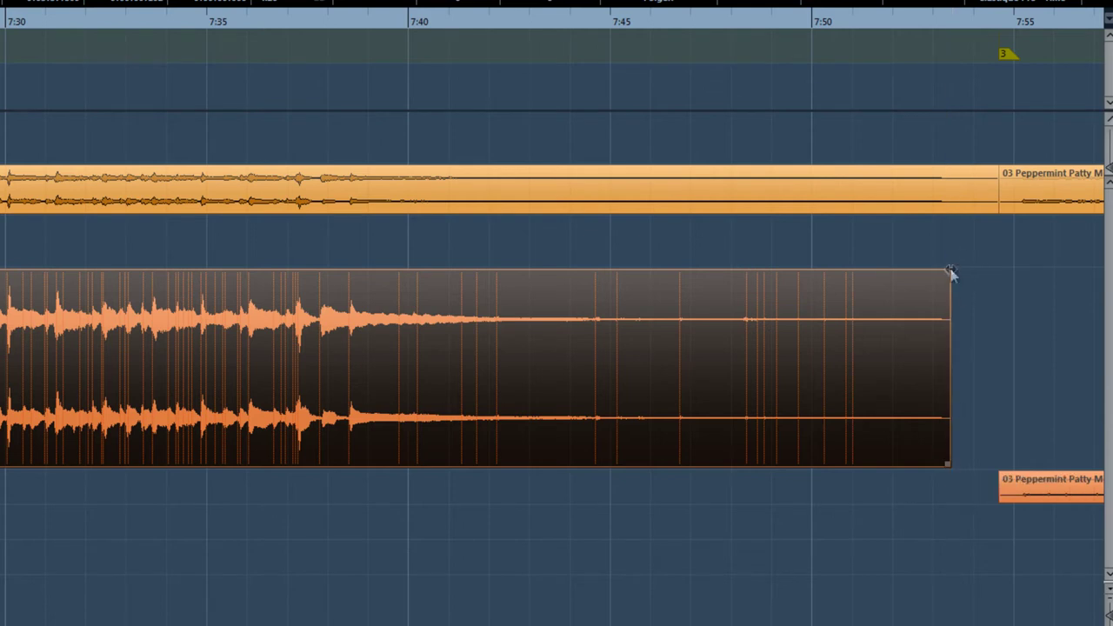
left_click_drag(947, 274, 766, 280)
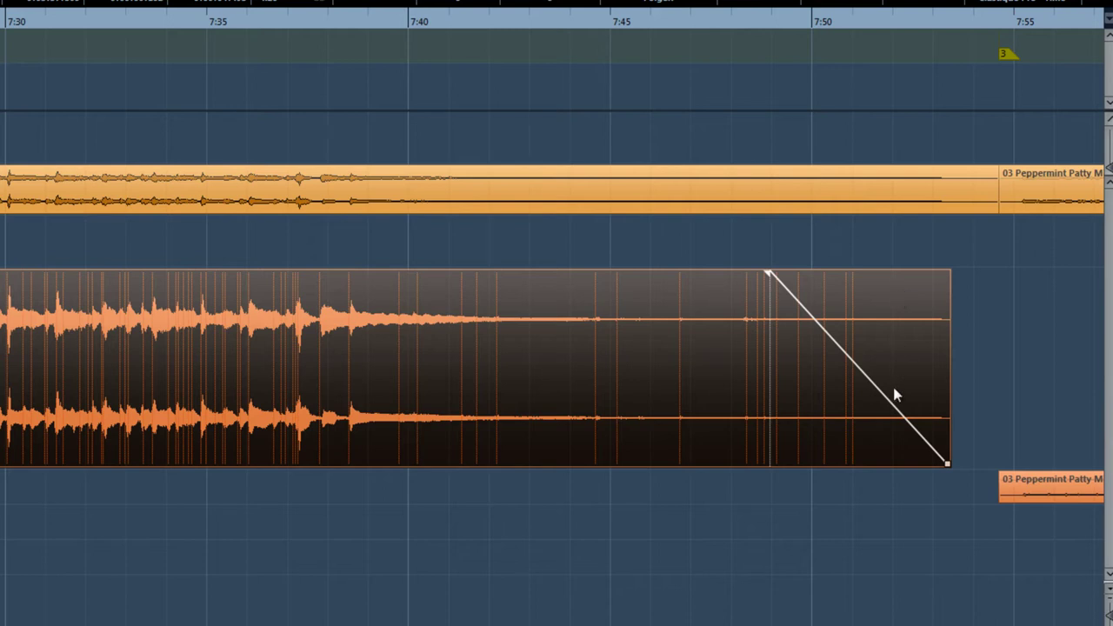
Change the event's fade-out shape to the third preset curve, the gentlest concave one, and apply it
double_click(859, 296)
key("Escape")
double_click(862, 295)
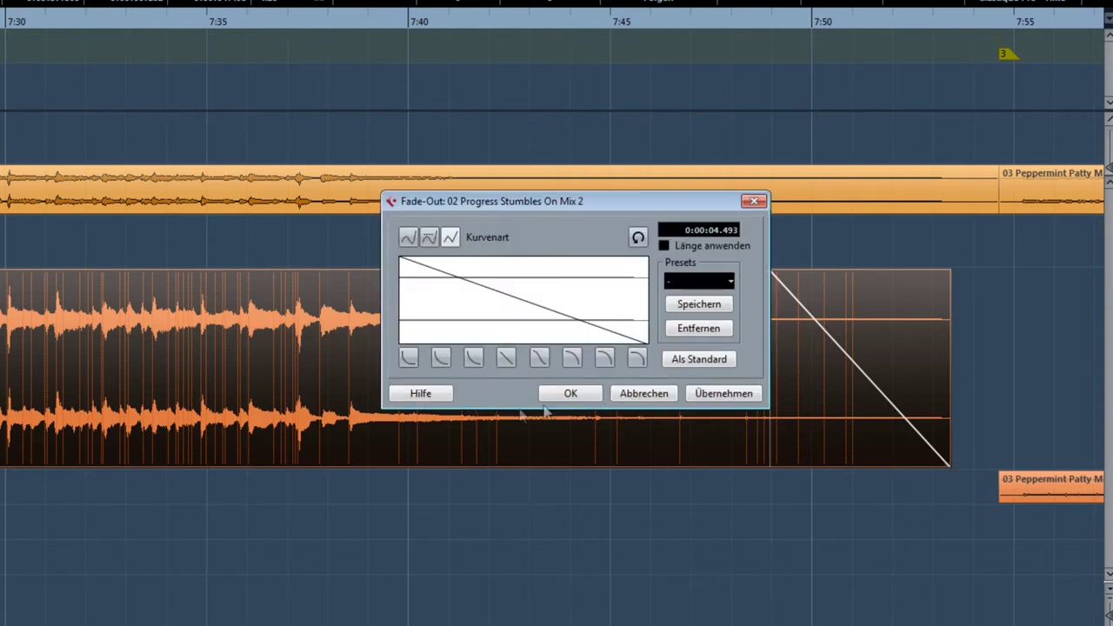
left_click(472, 359)
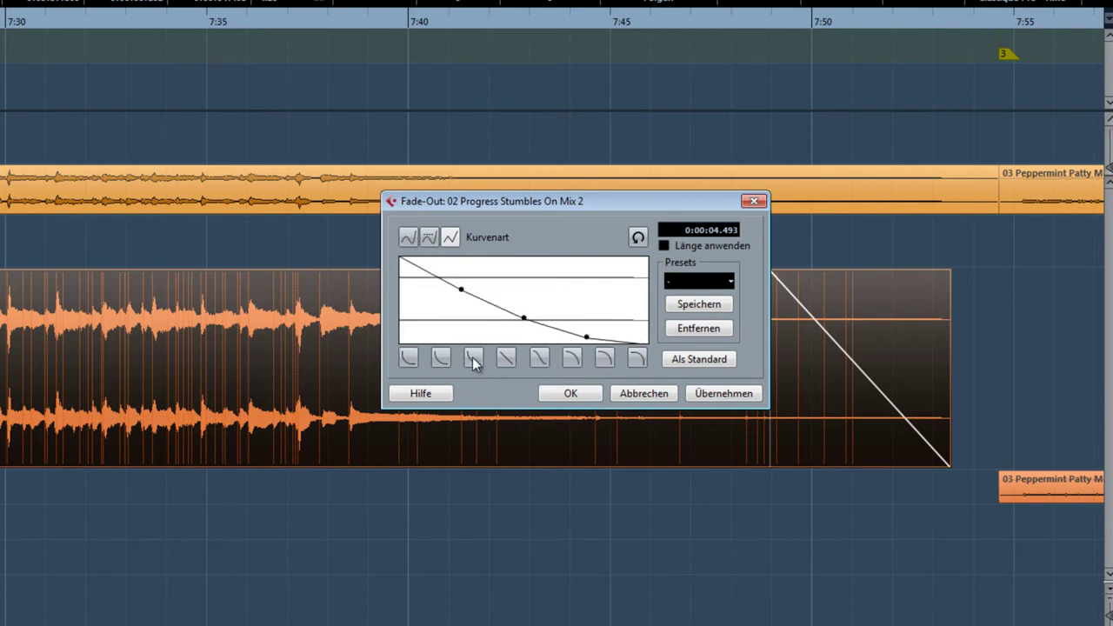
left_click(576, 396)
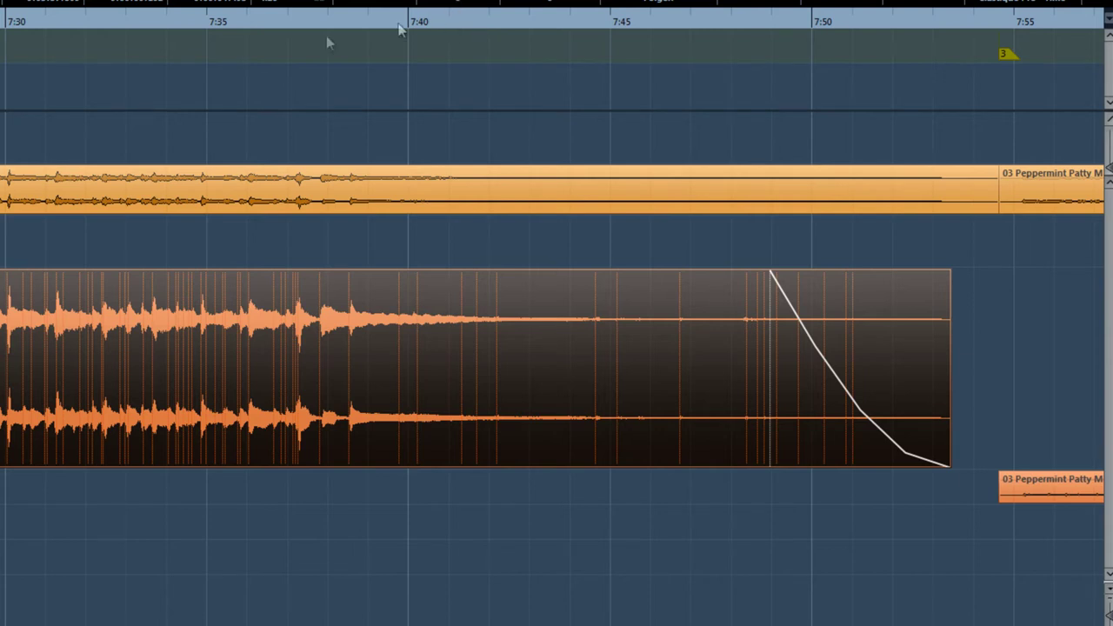
Play back the song's ending and lengthen the event's fade-out to about 8.966 s, starting near 7:44
left_click(349, 20)
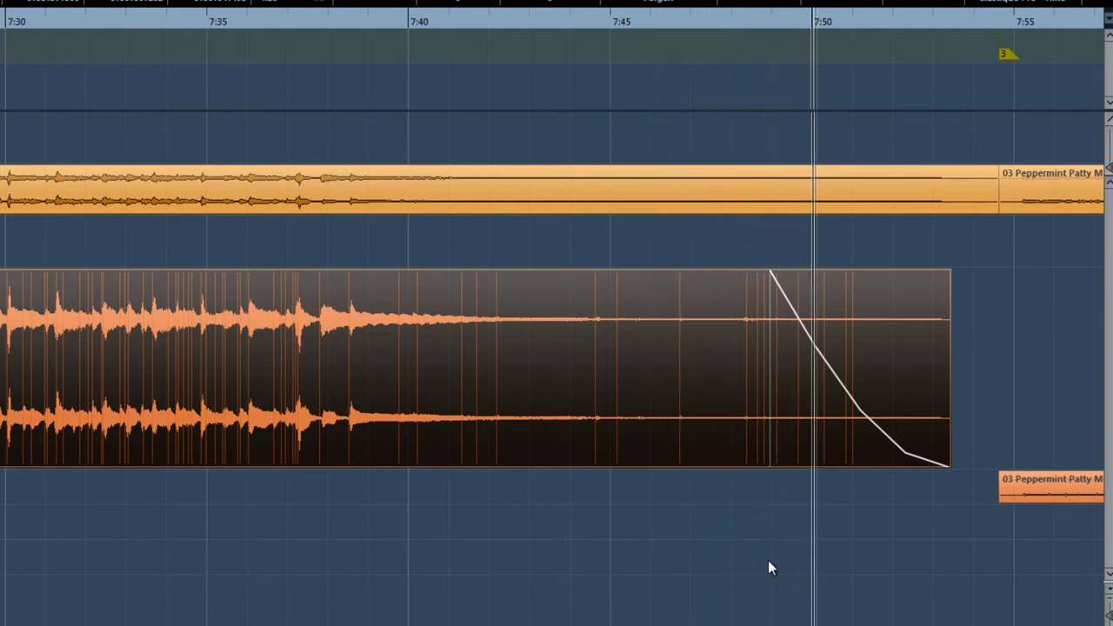
key("space")
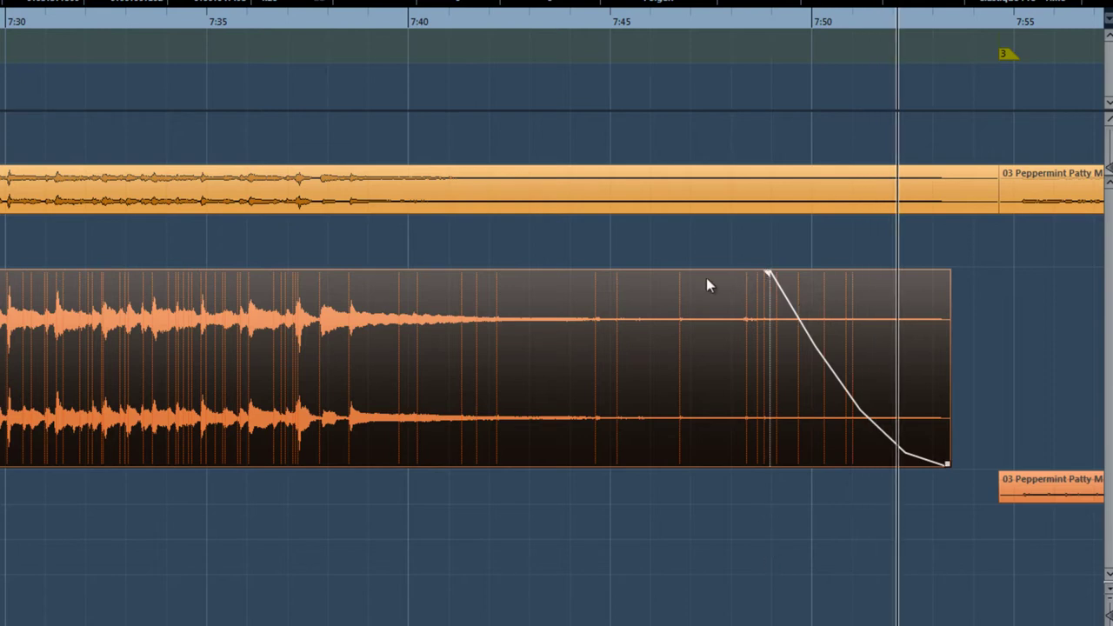
left_click_drag(702, 274, 683, 275)
left_click_drag(751, 272, 571, 273)
Play back the ending with the longer fade-out and examine its curve settings without changing them
left_click(447, 23)
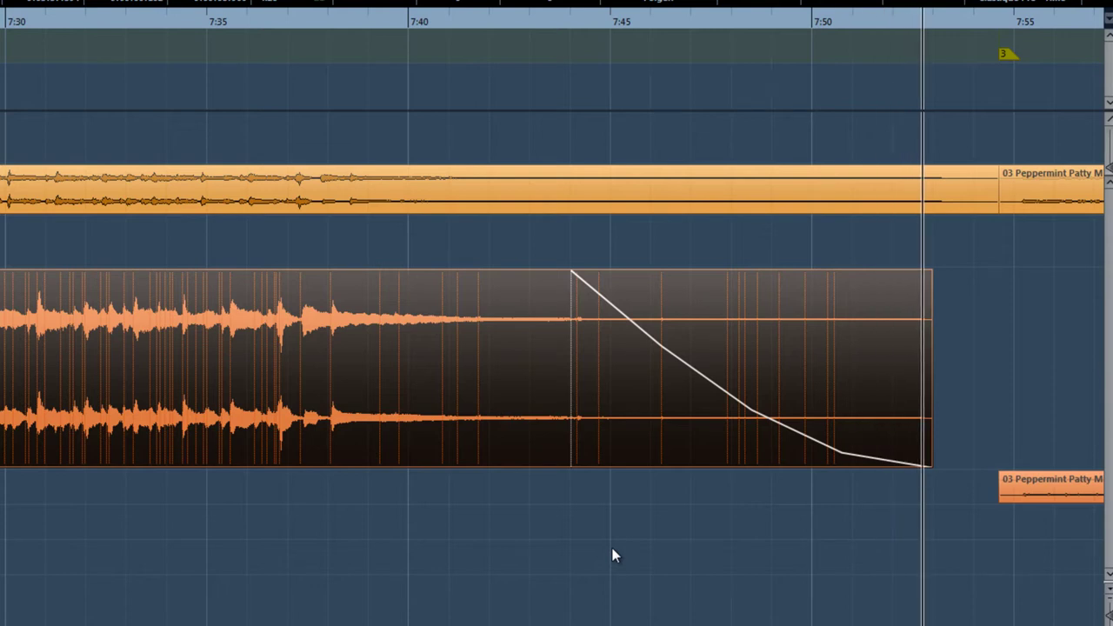
double_click(767, 356)
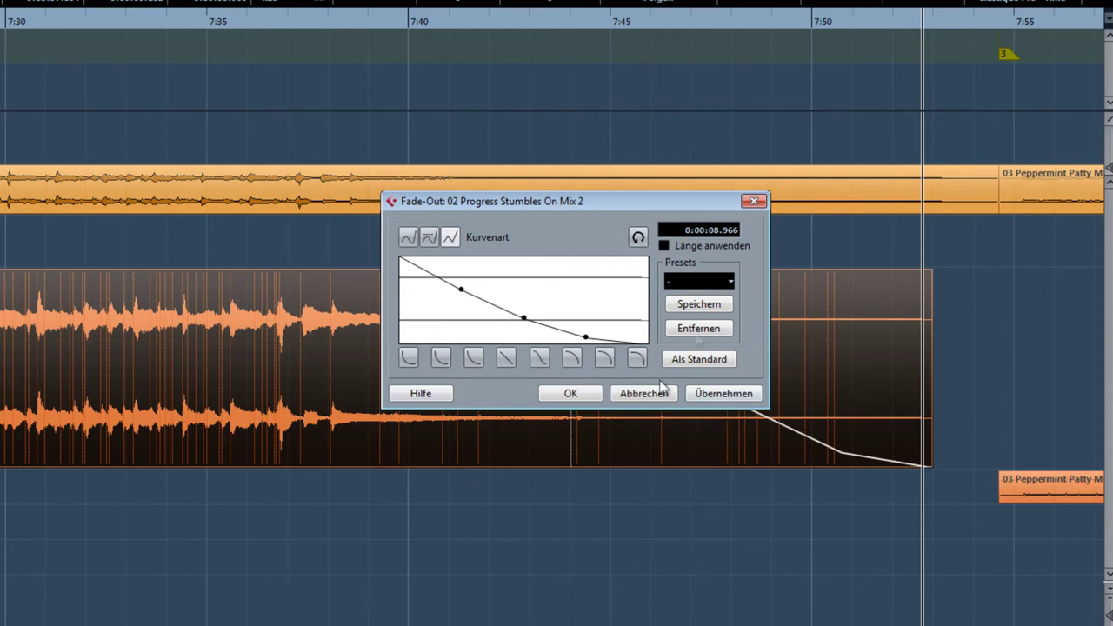
left_click(752, 203)
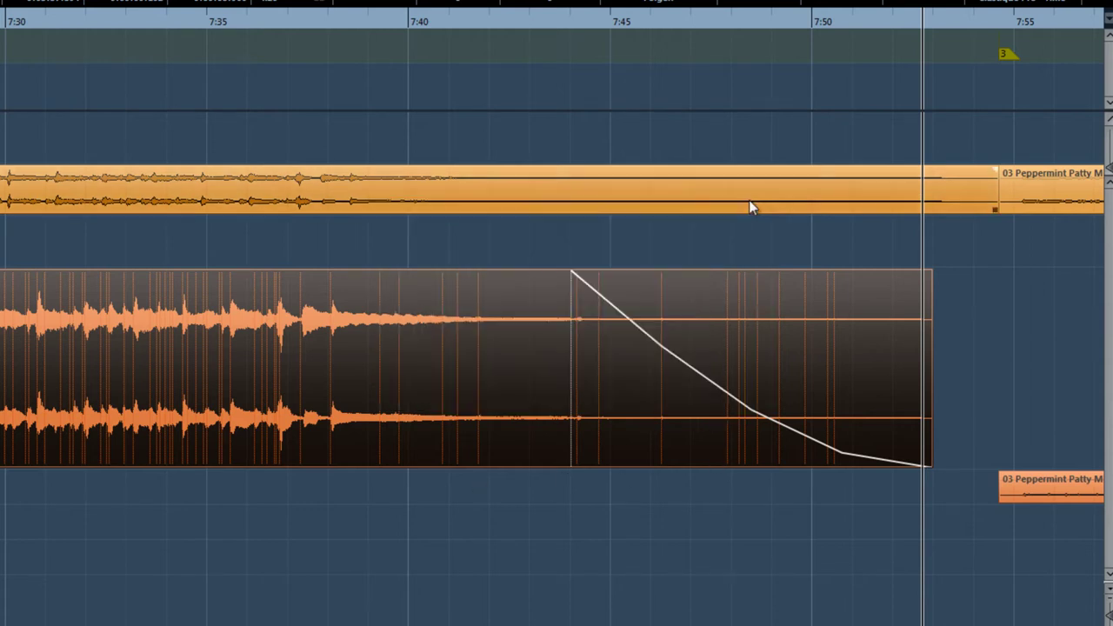
left_click(547, 560)
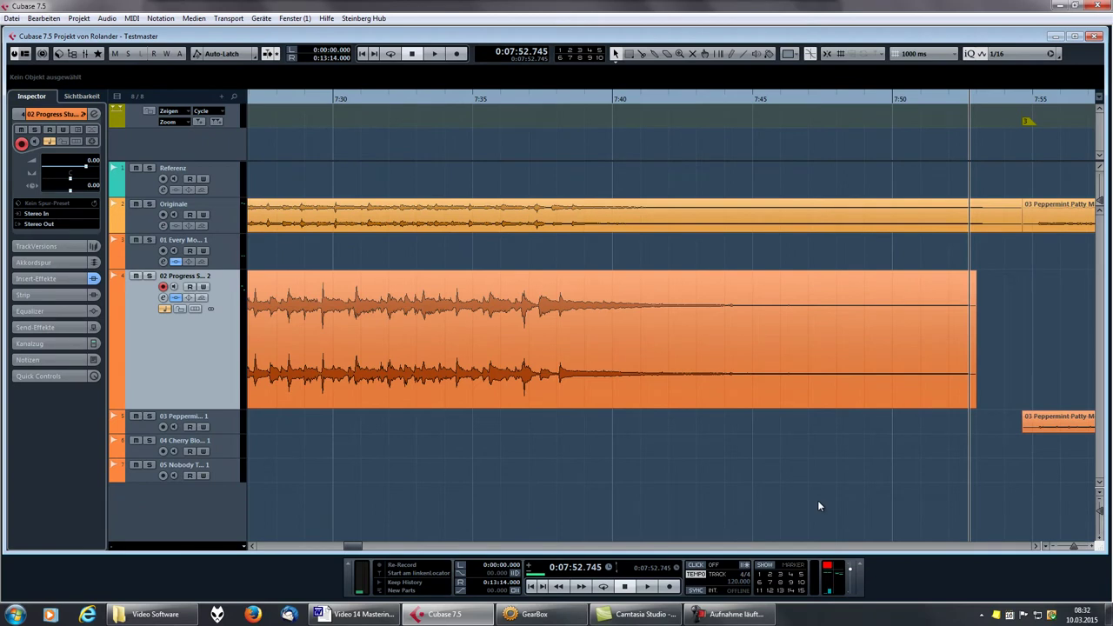
Zoom out to an overview of the whole project and reduce the enlarged 02 Progress track to a compact height
left_click(343, 98)
left_click_drag(348, 96, 354, 57)
left_click_drag(331, 546, 283, 546)
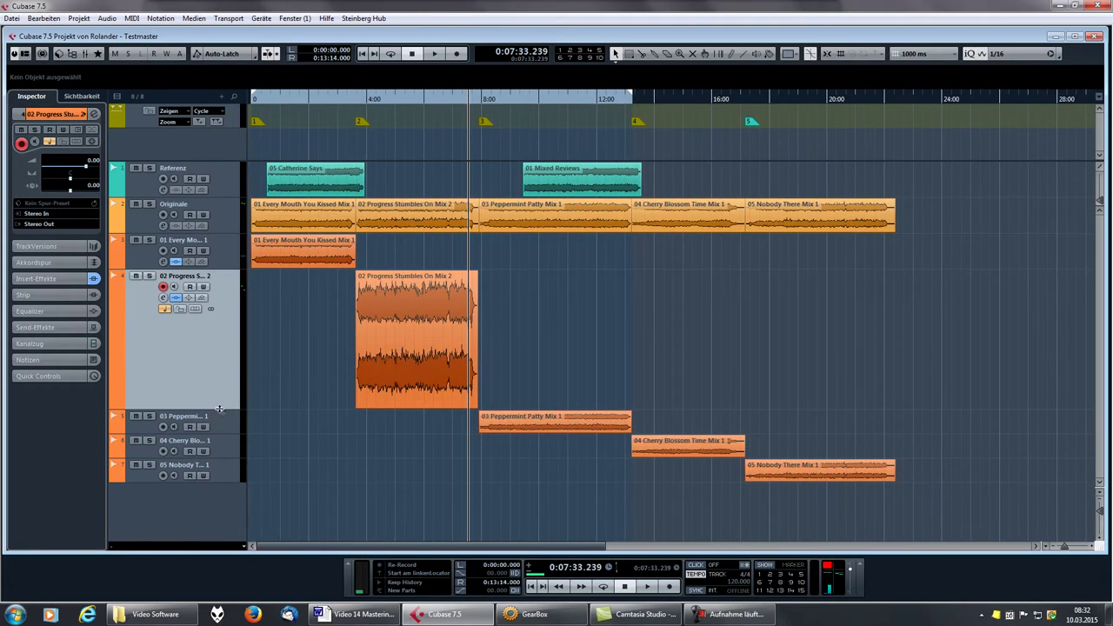
left_click_drag(225, 410, 222, 306)
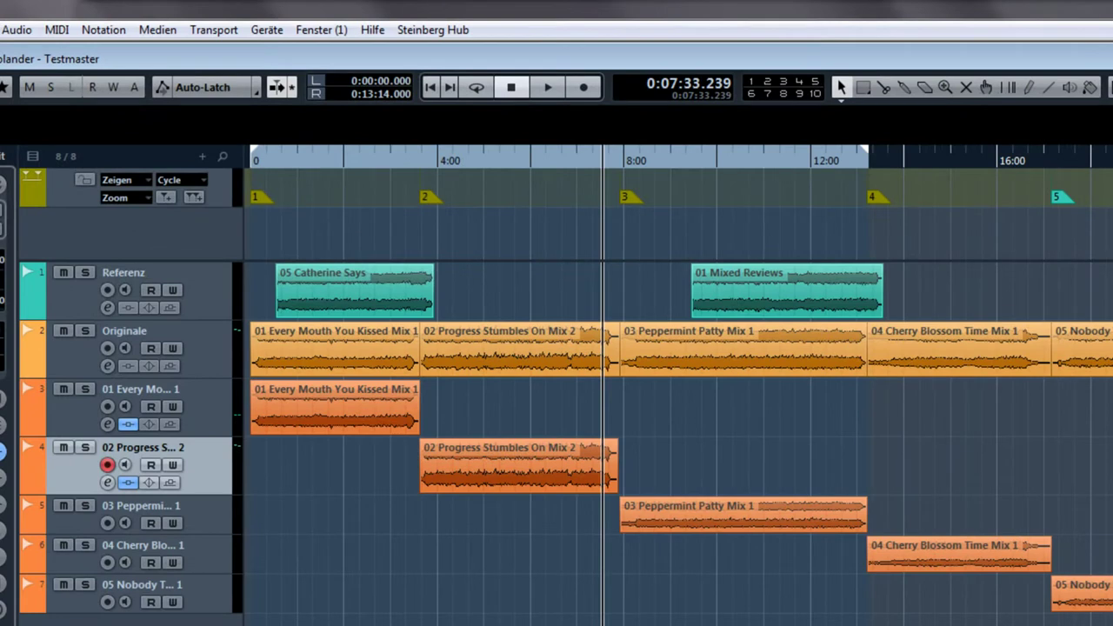
Examine the volume of the 02 Progress Stumbles On Mix 2 event, and open the TB_EBULoudness meter in the MixConsole's Control Room
left_click(542, 477)
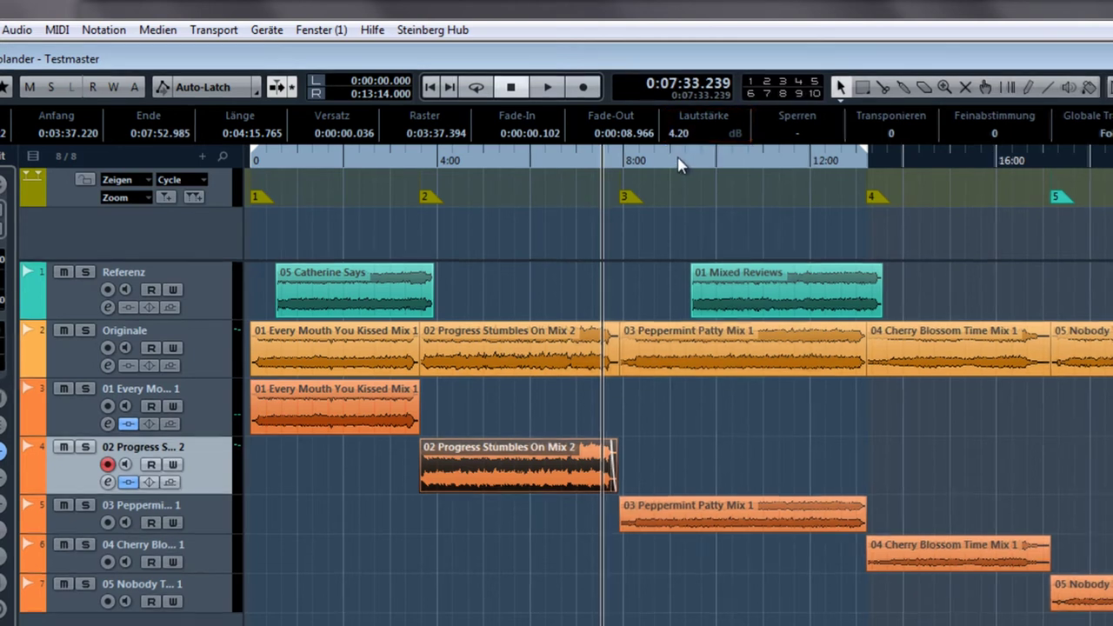
key("F3")
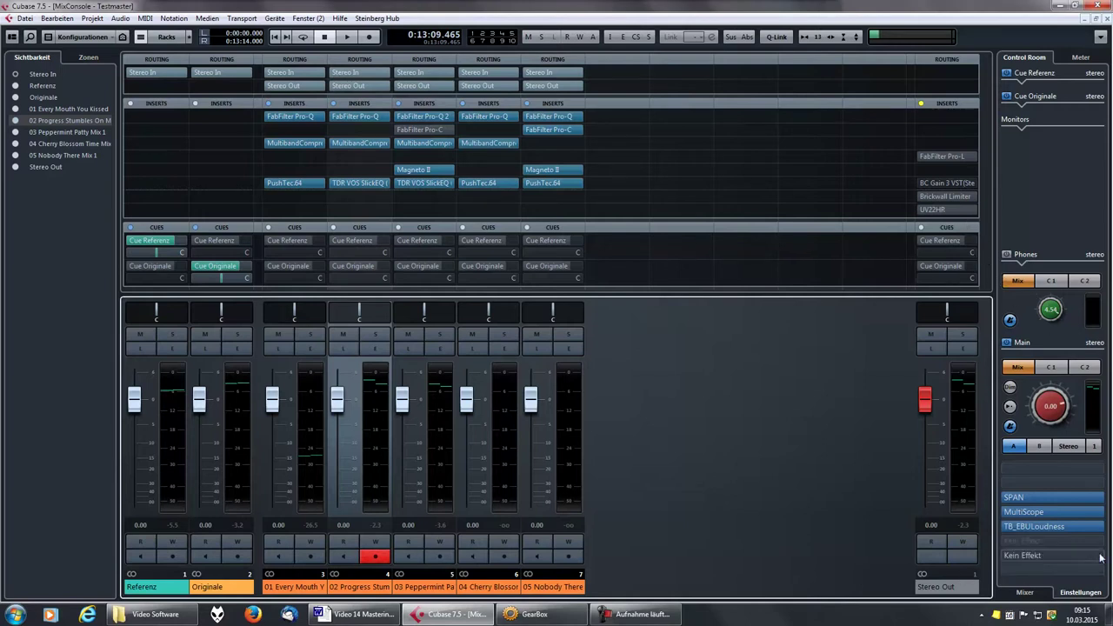
left_click(1078, 528)
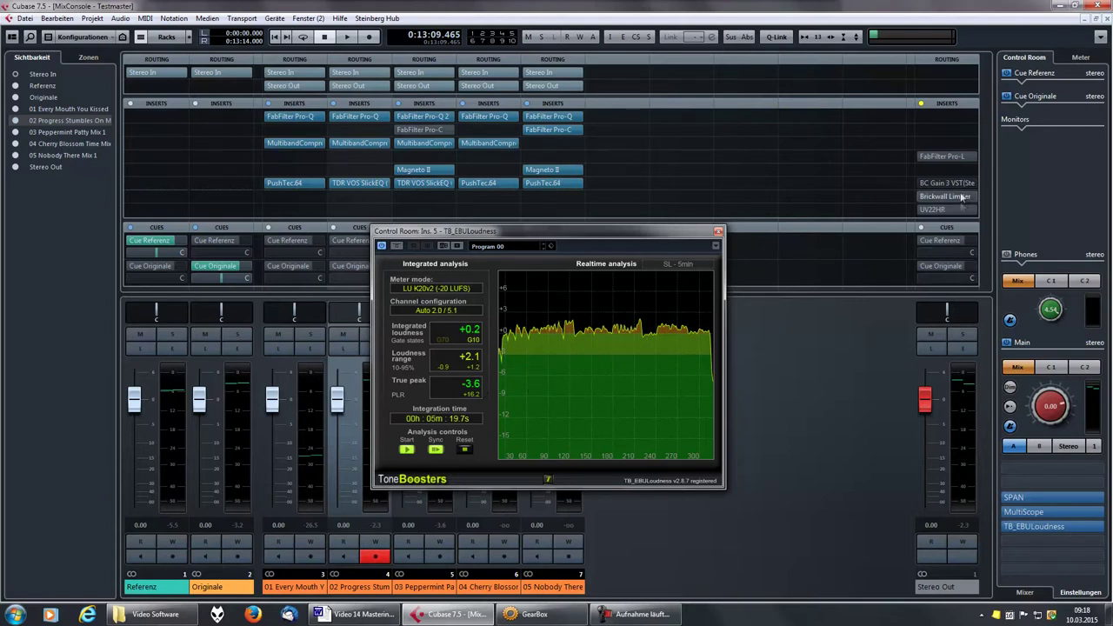
Open the FabFilter Pro-L limiter on the Stereo Out channel and set its gain to +6 dB
left_click(957, 156)
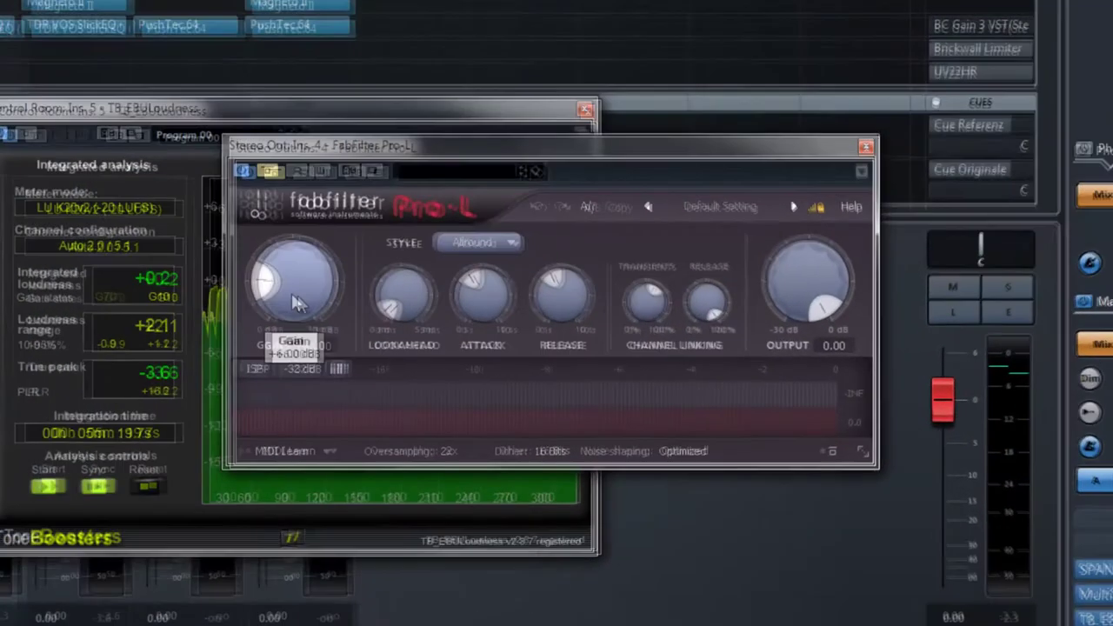
left_click_drag(546, 341, 546, 342)
left_click_drag(282, 306, 308, 400)
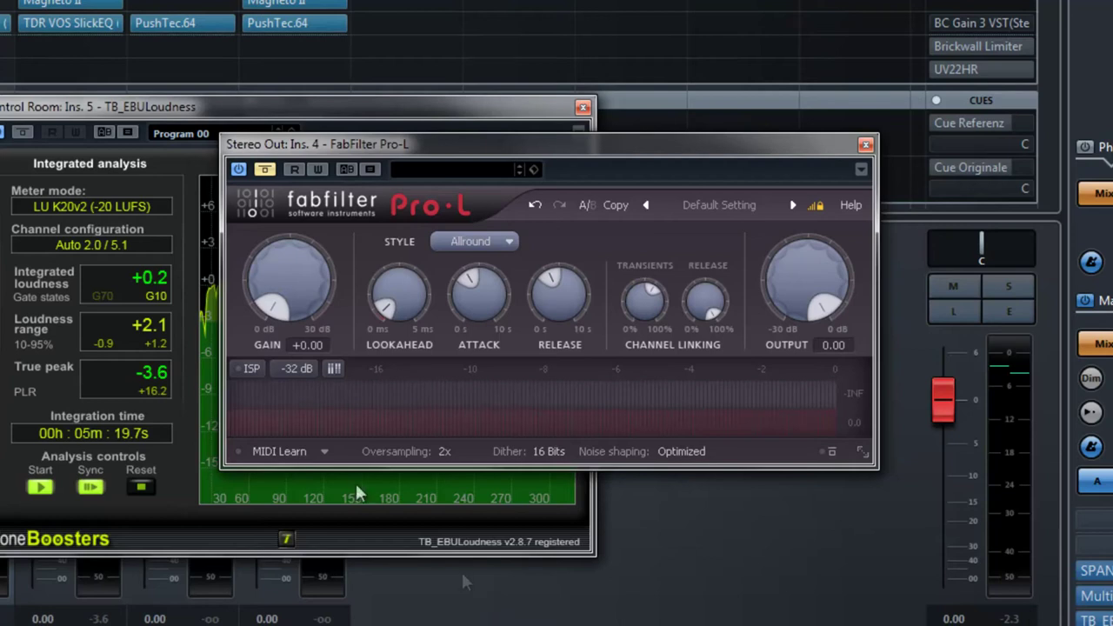
left_click_drag(272, 304, 261, 278)
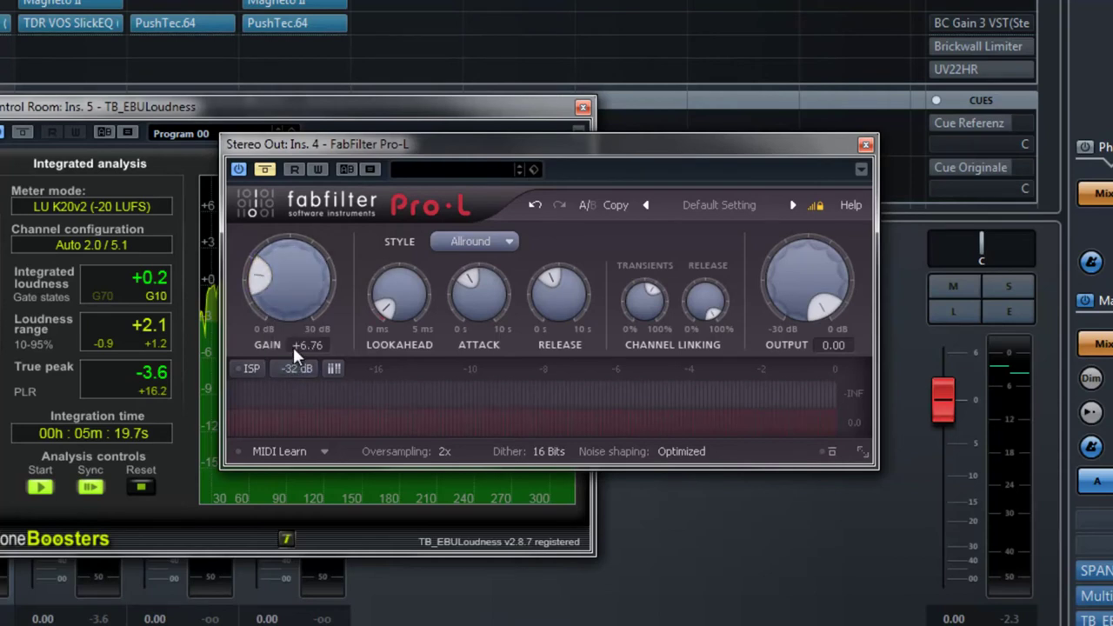
left_click(294, 347)
type("6")
key("Return")
Take the FabFilter Pro-L out of bypass and set its output to -0.5 dB
left_click(265, 171)
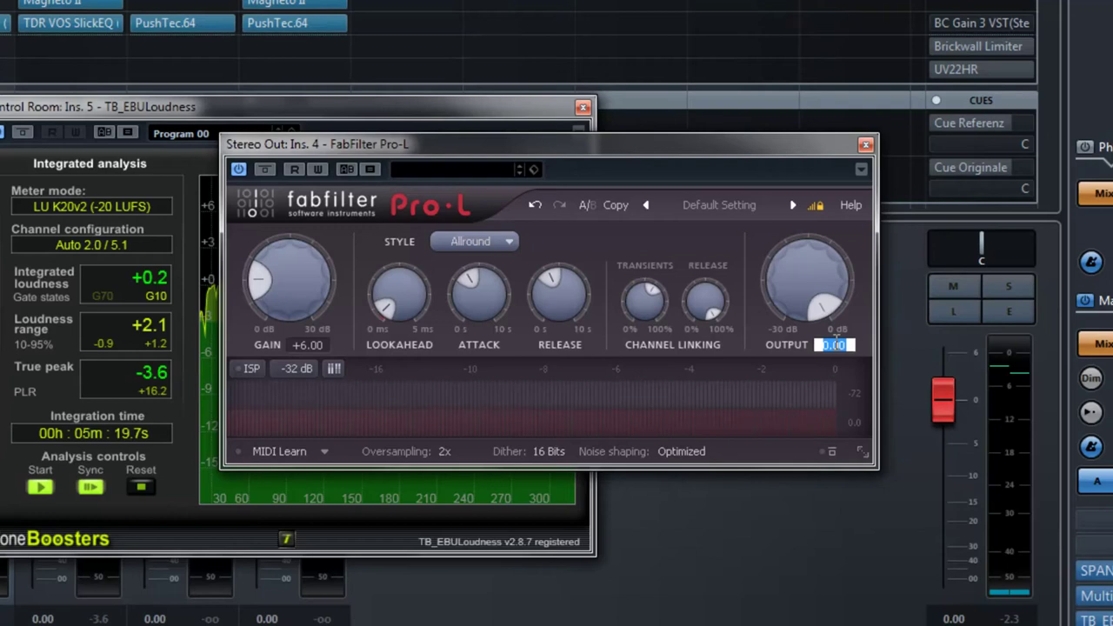
type("-0.5")
key("Return")
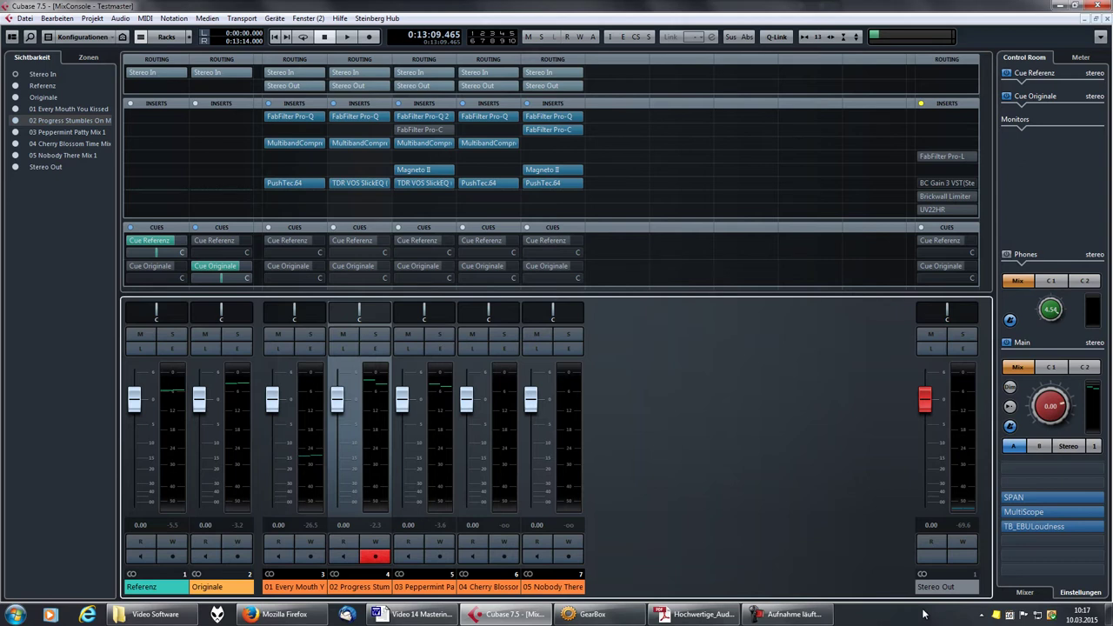
Open the Brickwall Limiter insert on the Stereo Out channel
left_click(957, 197)
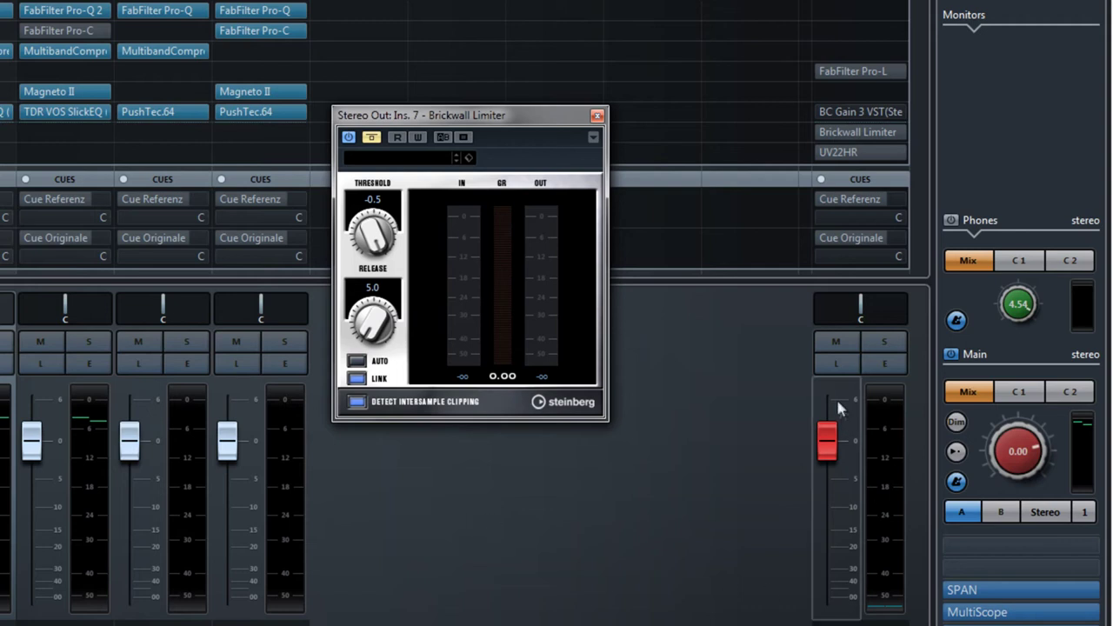
Try raising the Stereo Out fader to about +6 dB, and reset it to its default level
left_click(827, 448)
left_click_drag(827, 447, 830, 400)
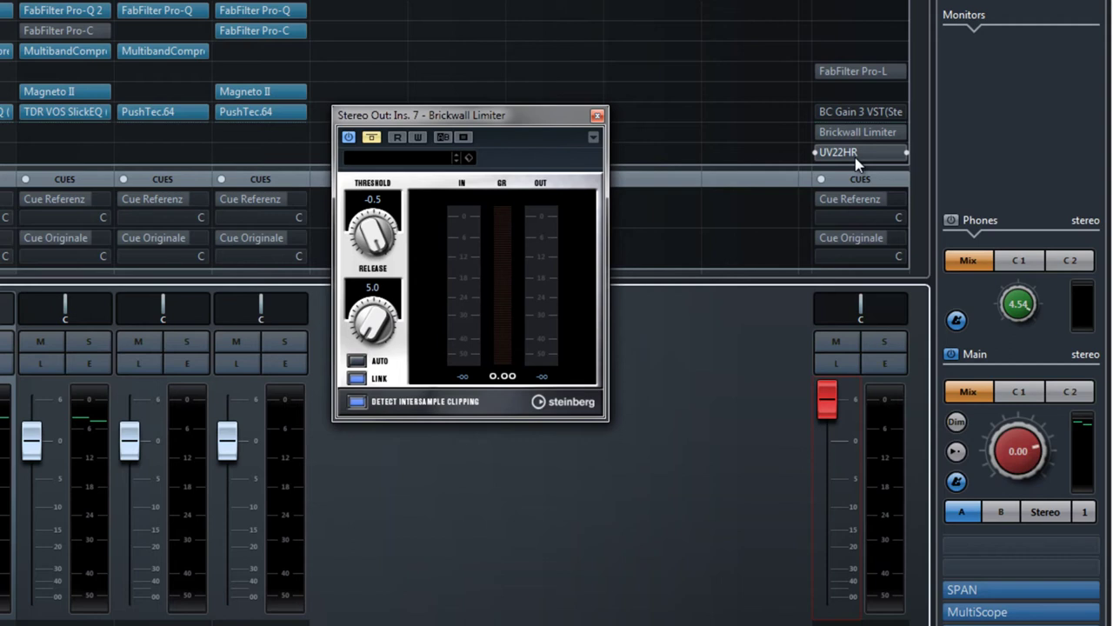
left_click(824, 397, "ctrl")
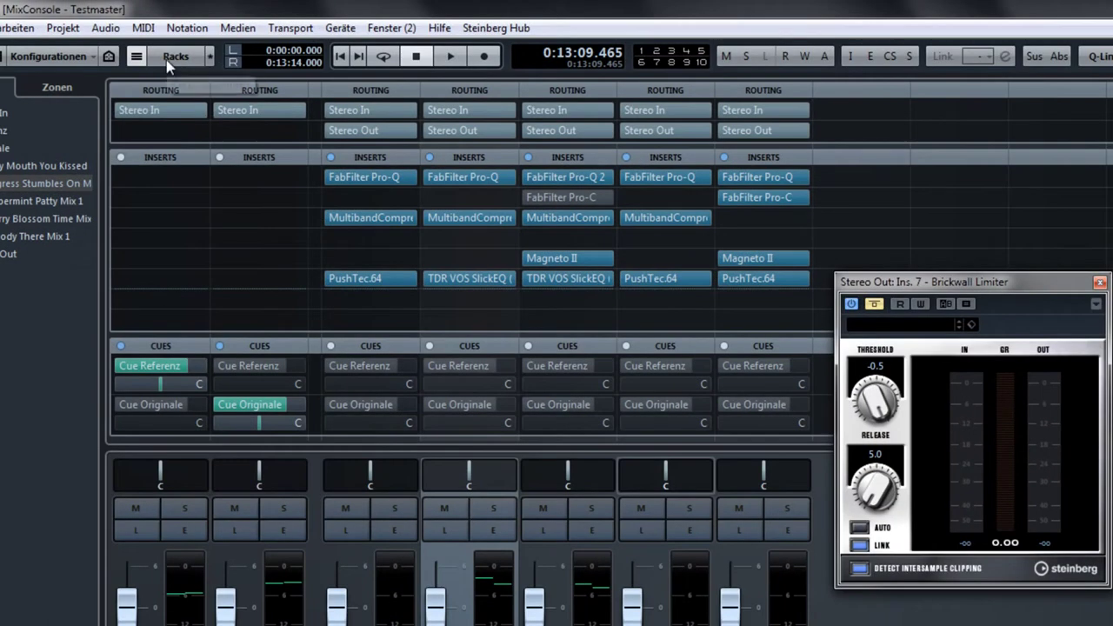
Show the Pre (Filter/Gain/Phase) rack and try the Stereo Out channel's pre-gain, resetting it to its default
left_click(171, 57)
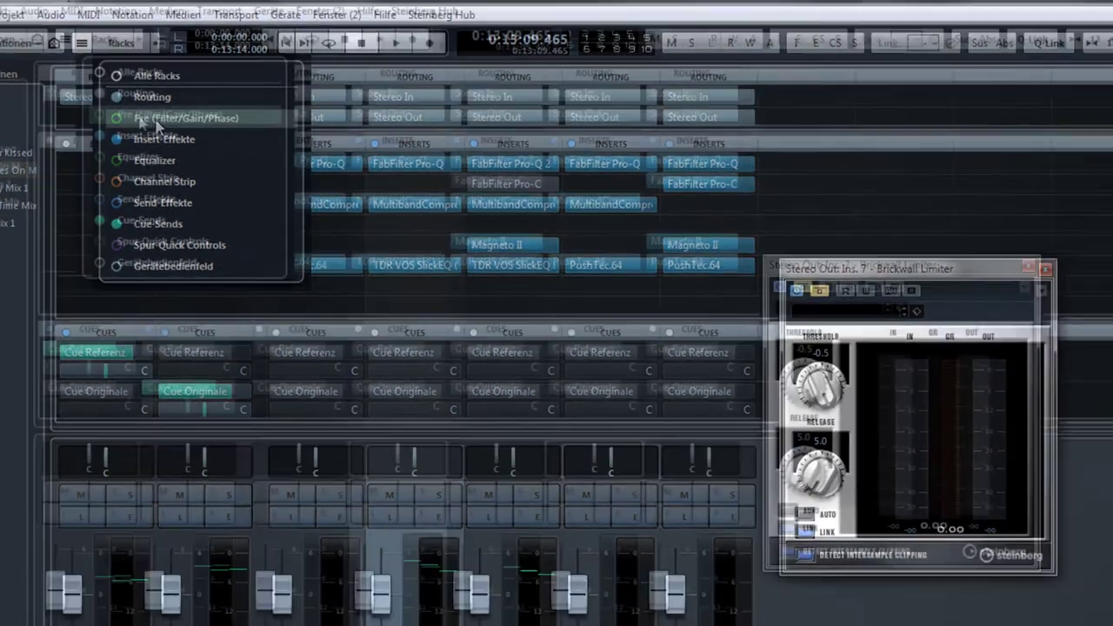
left_click(212, 134)
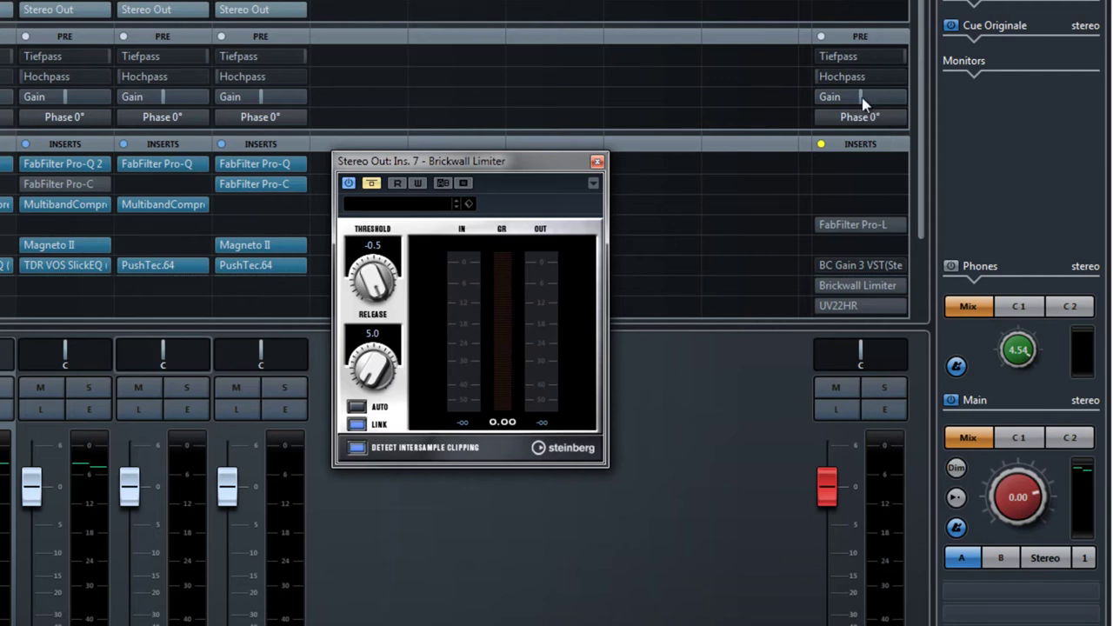
mouse_move(861, 97)
mouse_move(860, 98)
left_mouse_down()
mouse_move(898, 101)
mouse_move(867, 106)
left_mouse_up()
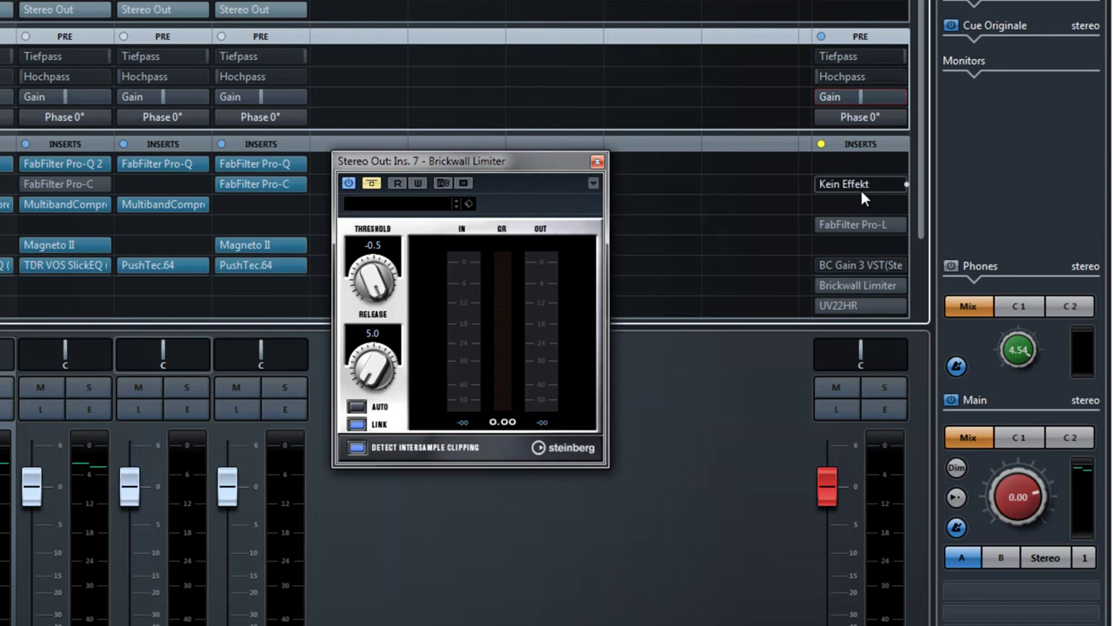
left_click(861, 105, "ctrl")
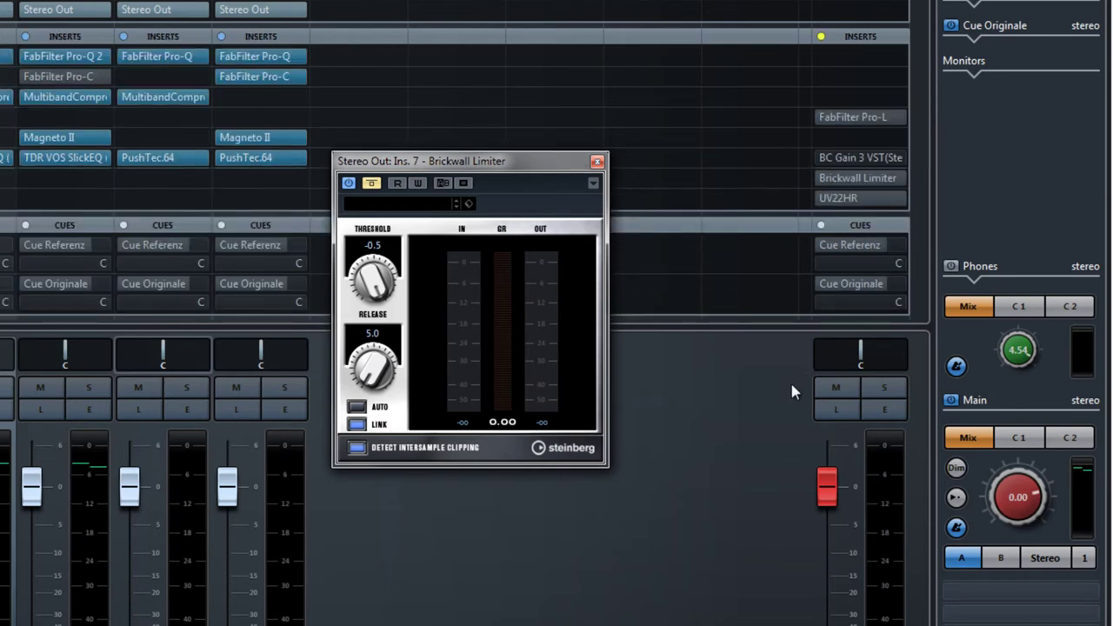
Set the gain of the BC Gain 3 insert on the Stereo Out channel to +6 dB and close its window
left_click(868, 160)
left_click(867, 160)
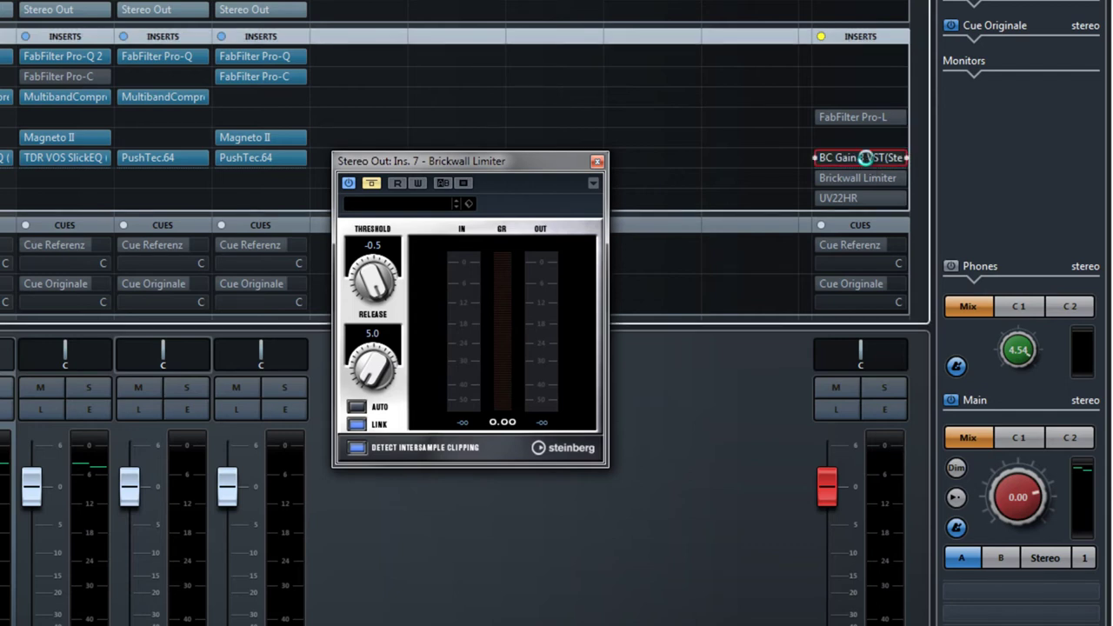
left_click_drag(783, 184, 542, 87)
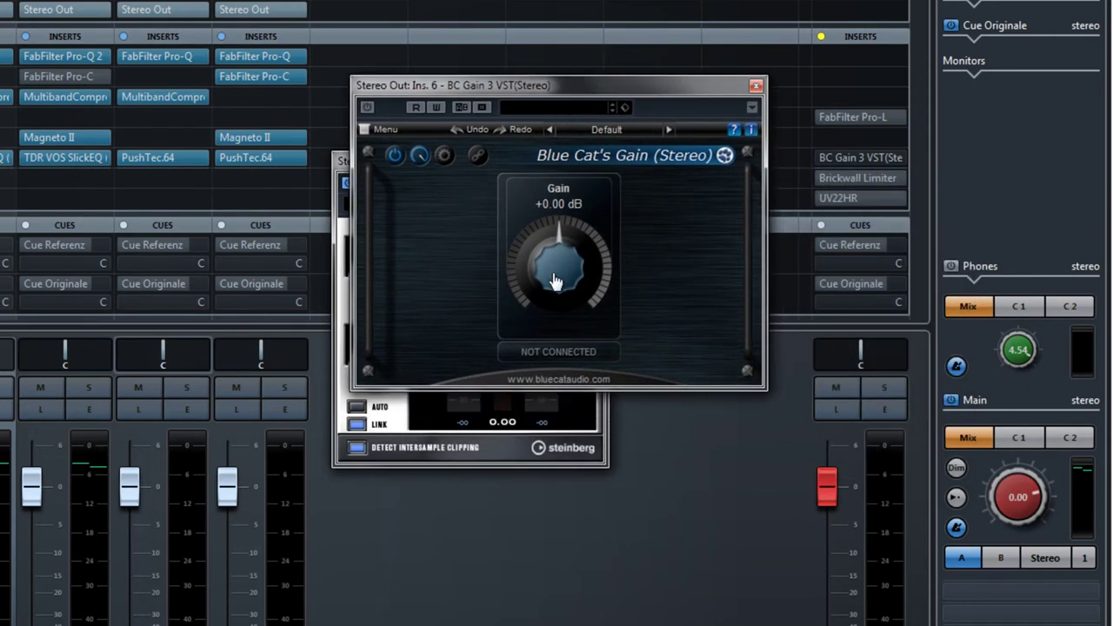
left_click_drag(551, 278, 539, 258)
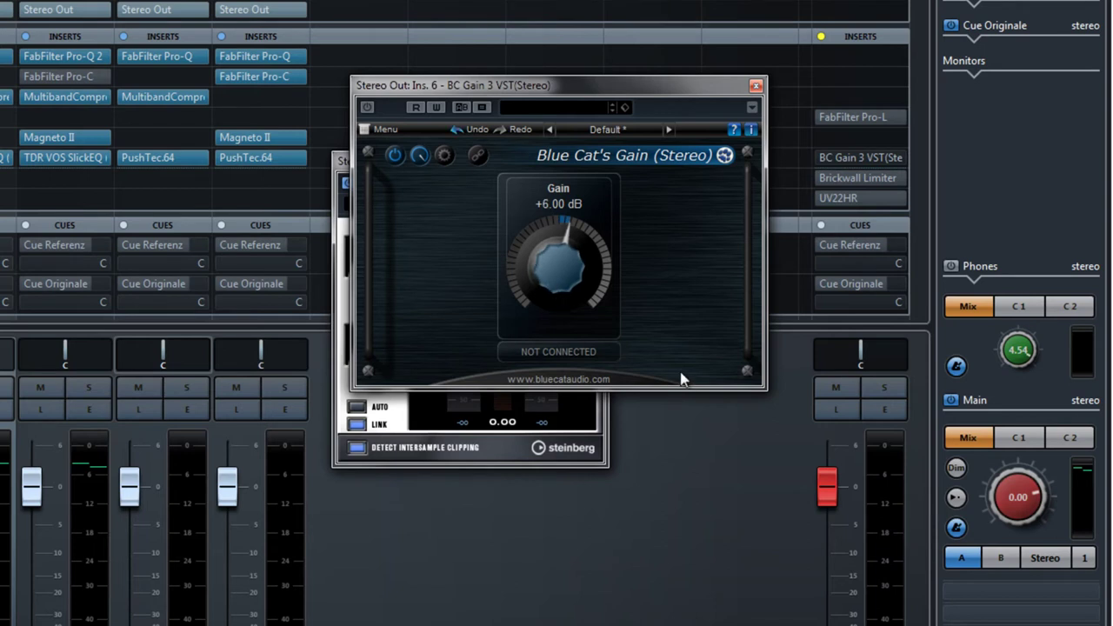
left_click(756, 85)
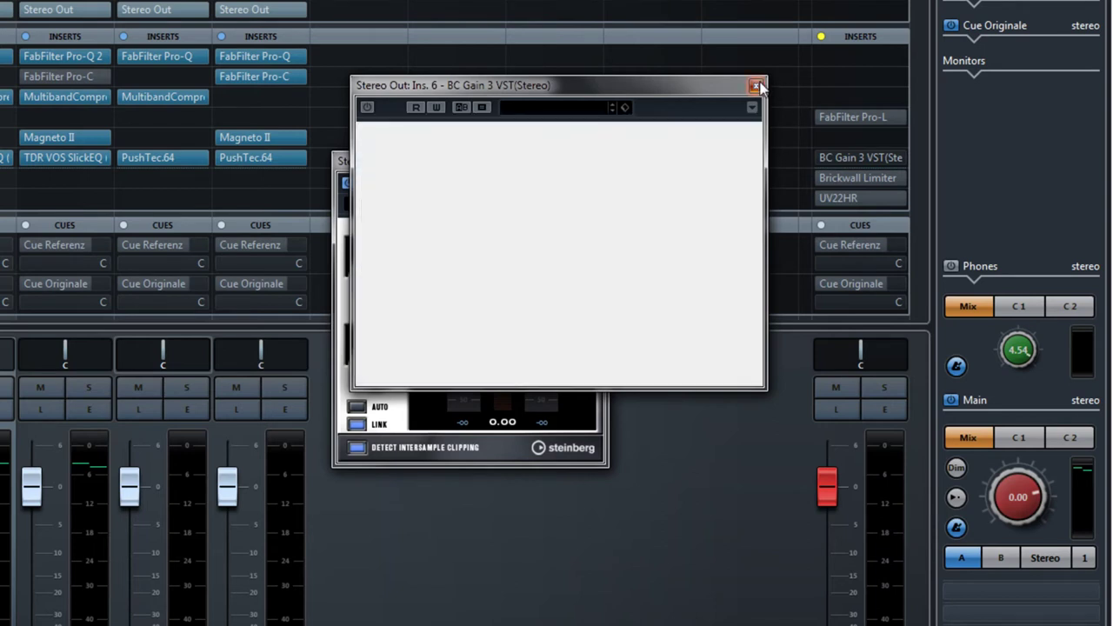
Take the BC Gain 3 and Brickwall Limiter inserts on Stereo Out out of bypass and reopen the gain plug-in's window
left_click(814, 158)
left_click(814, 158)
left_click(814, 157)
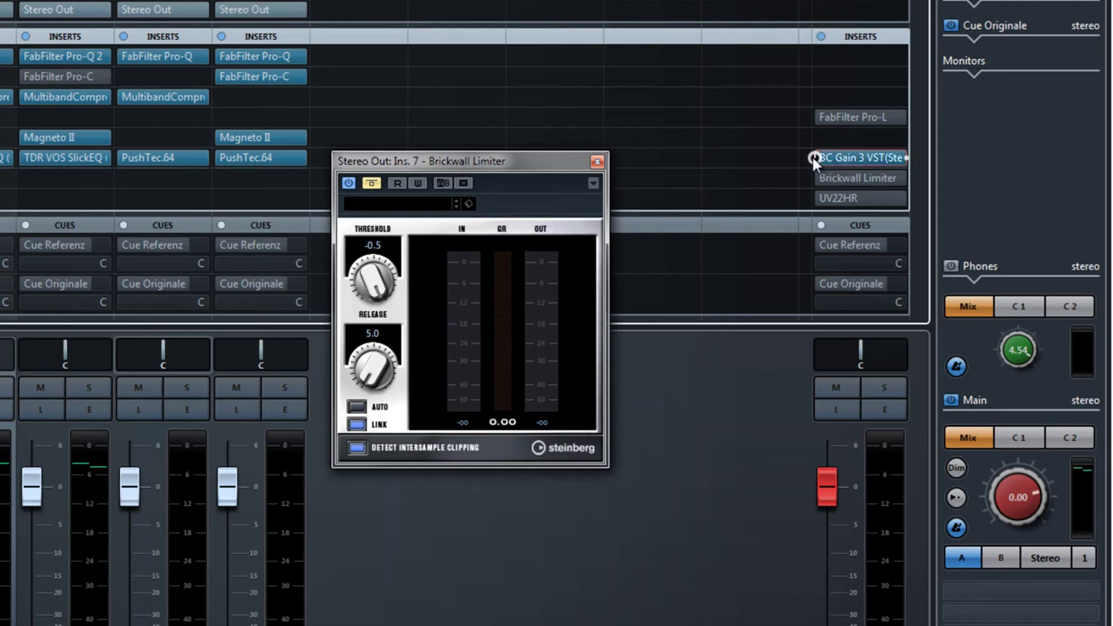
left_click(815, 158)
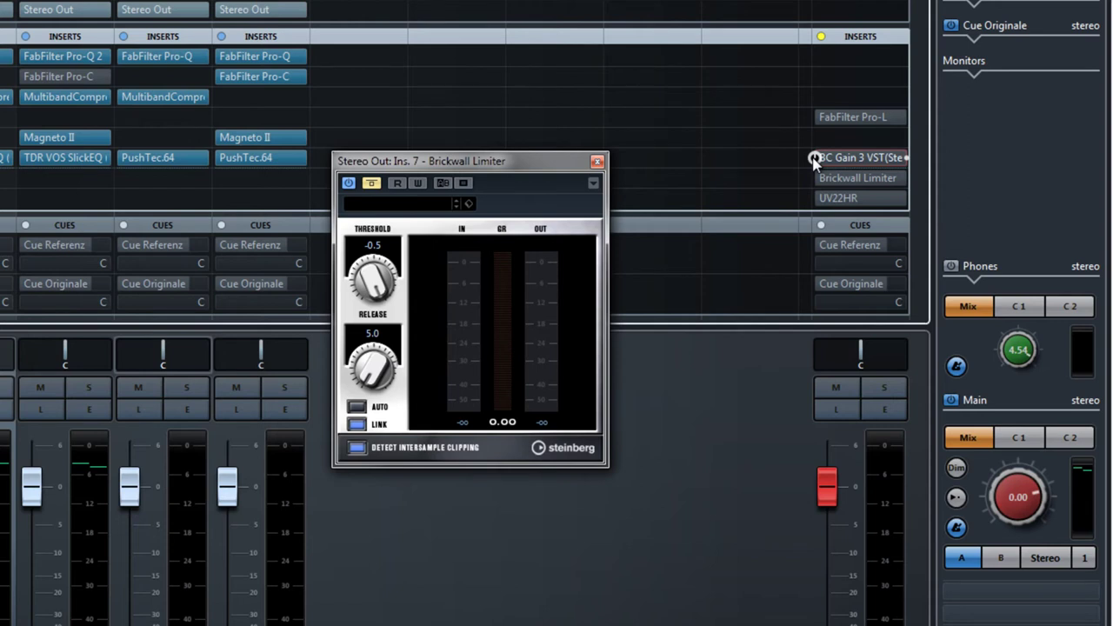
left_click(372, 183)
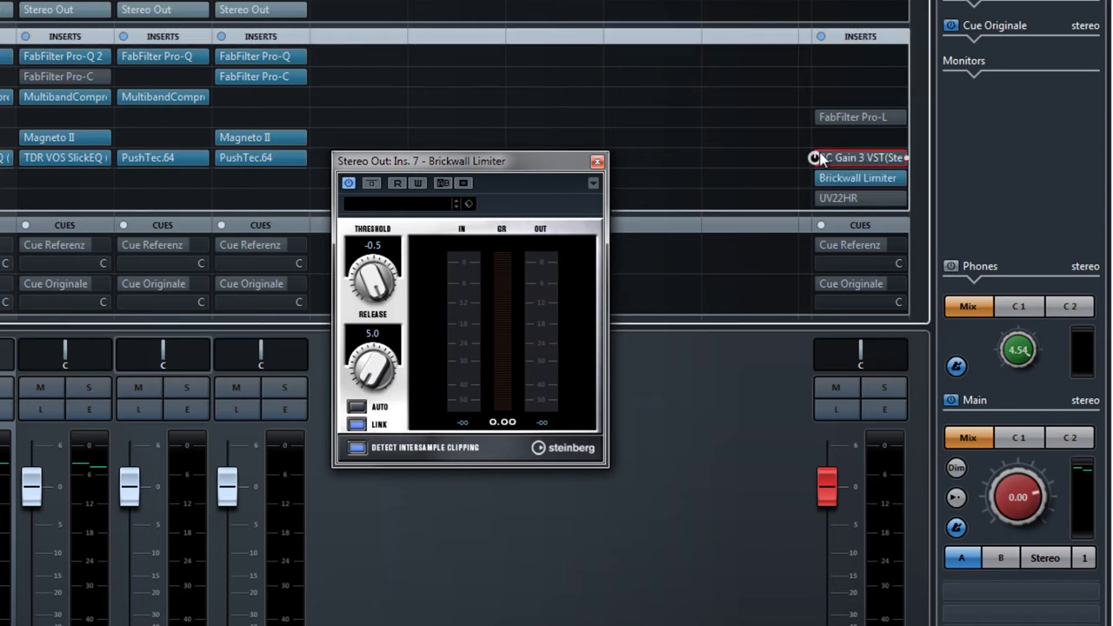
left_click(873, 160)
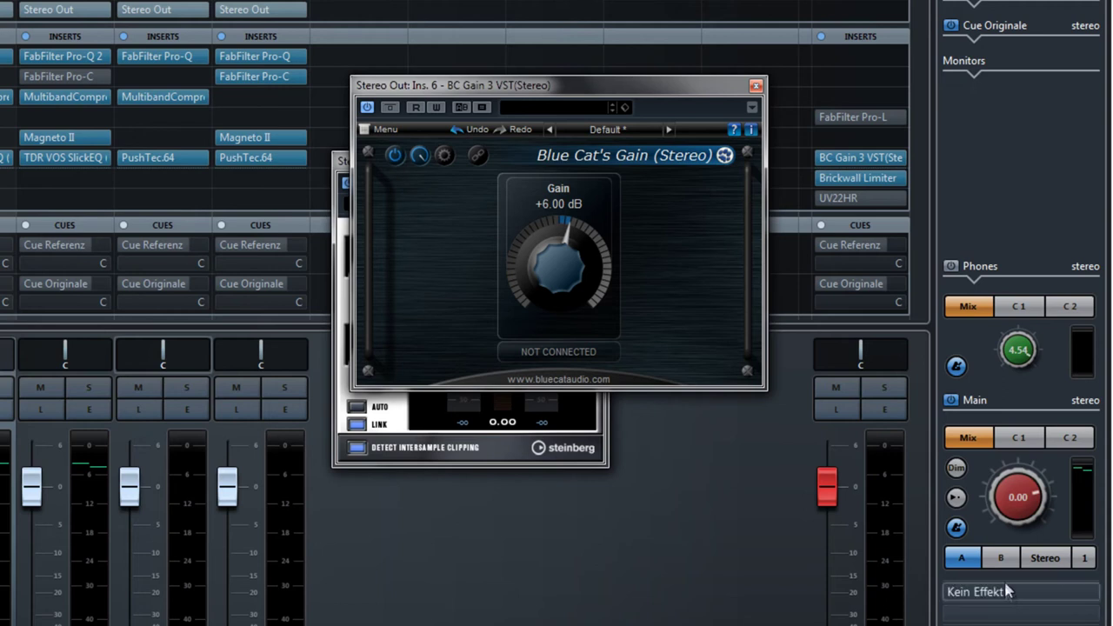
Try the Main Control Room level at -6 dB and return it to 0 dB
double_click(1023, 504)
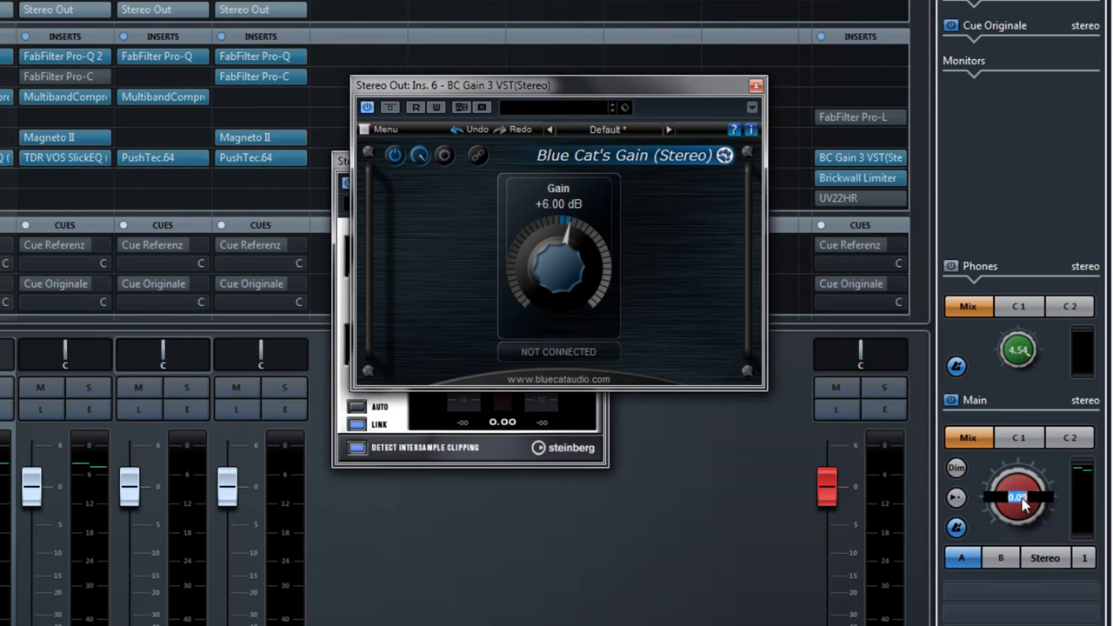
type("-6")
key("Return")
double_click(1019, 504)
type("0")
key("Return")
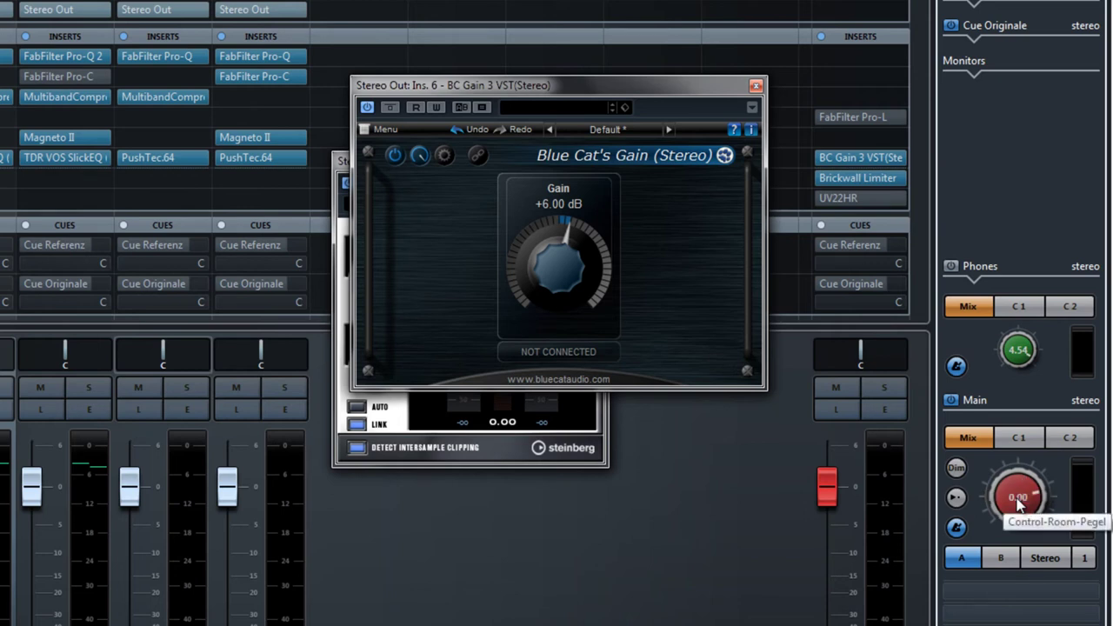
Compare the boosted signal at the -6 dB reference level with the bypassed gain at 0 dB, ending on the boosted setup
left_click(955, 500)
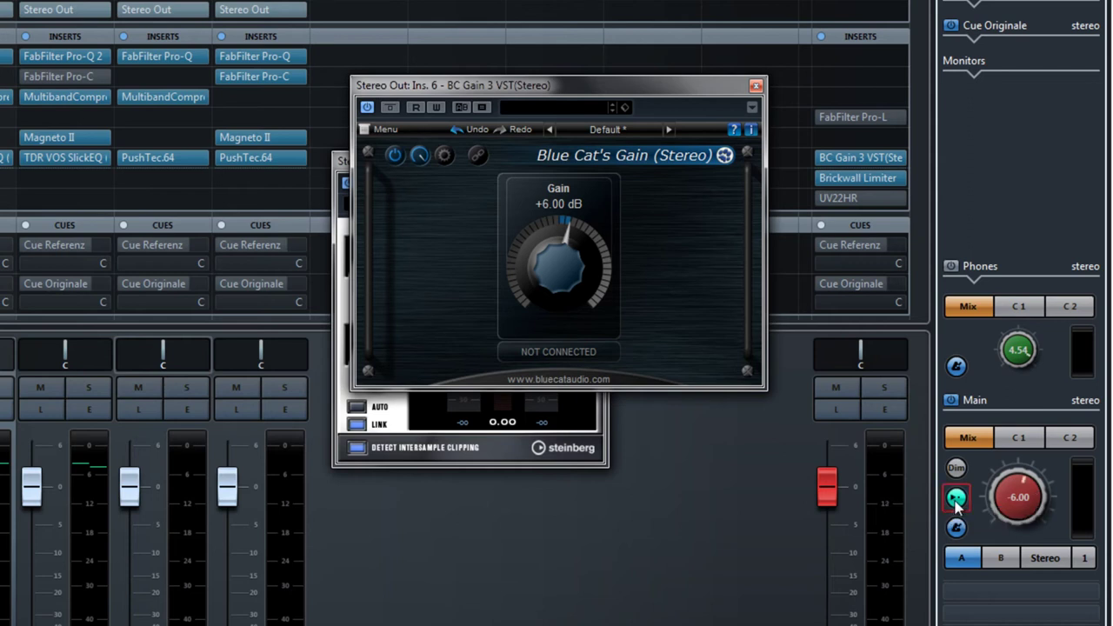
left_click(956, 500)
left_click(956, 500)
left_click(389, 109)
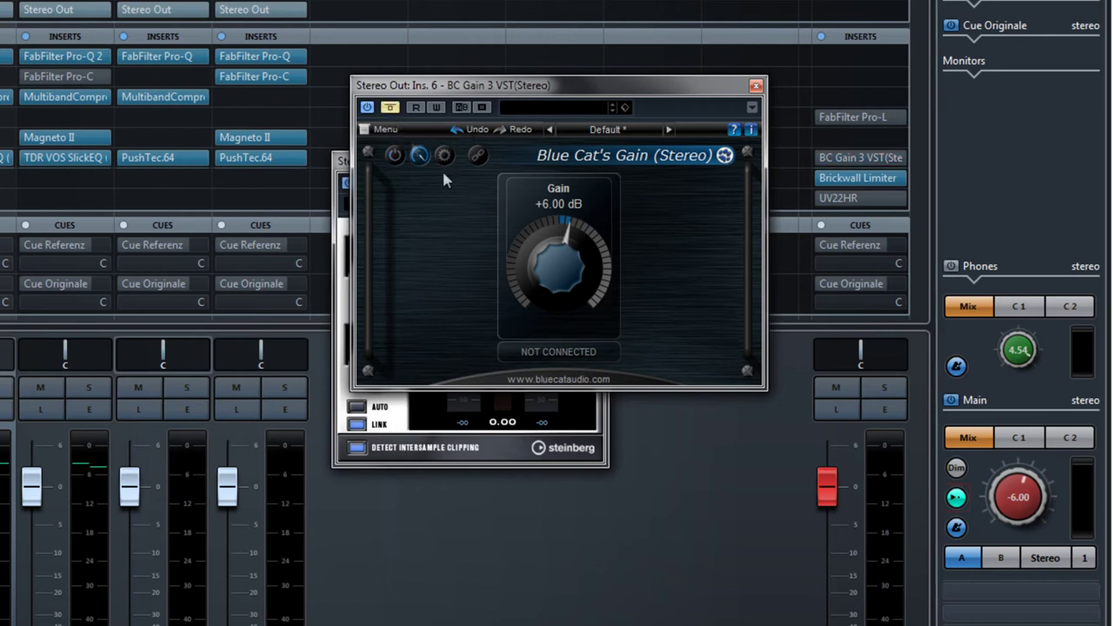
left_click(956, 499)
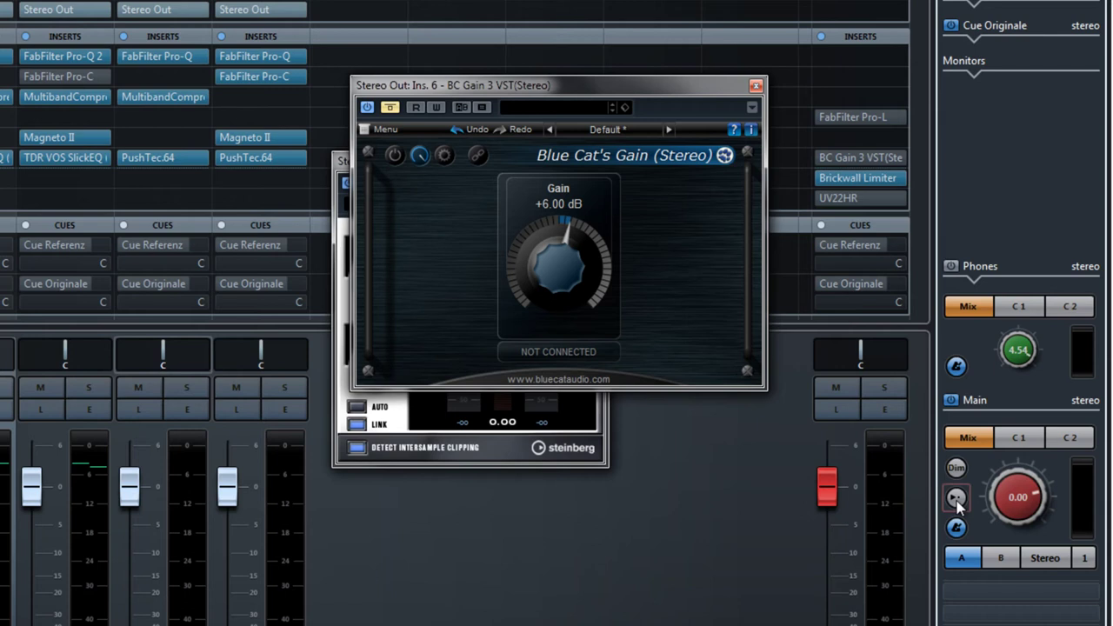
left_click(957, 499)
left_click(389, 107)
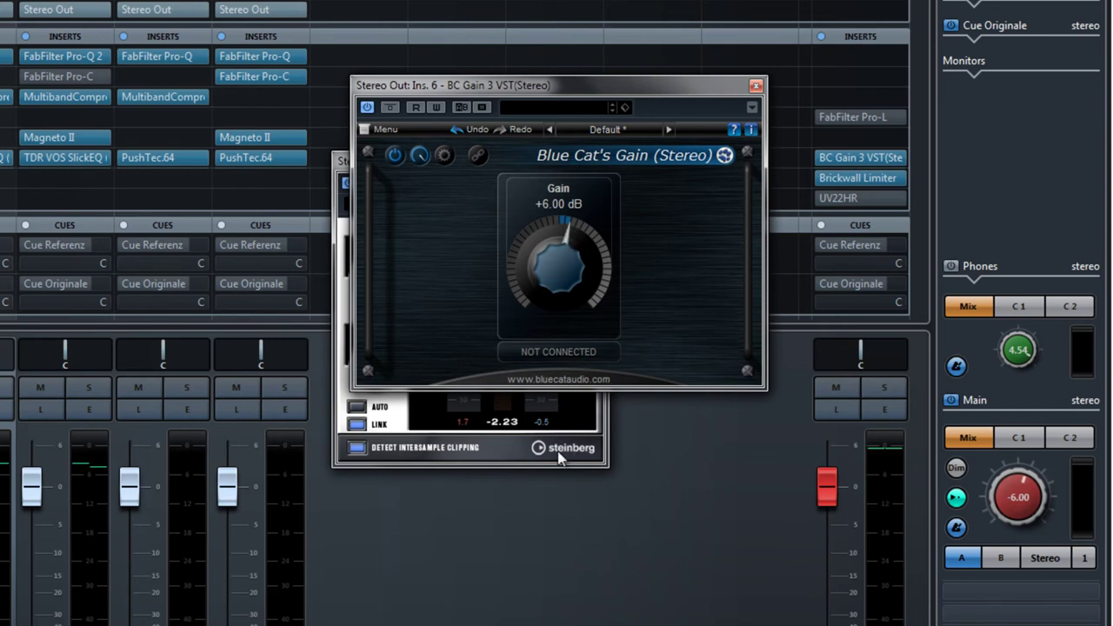
Place the Brickwall Limiter window below the gain plug-in, play the song, and reset the limiter's gain reduction peak reading
left_click(489, 456)
left_click_drag(485, 165, 540, 439)
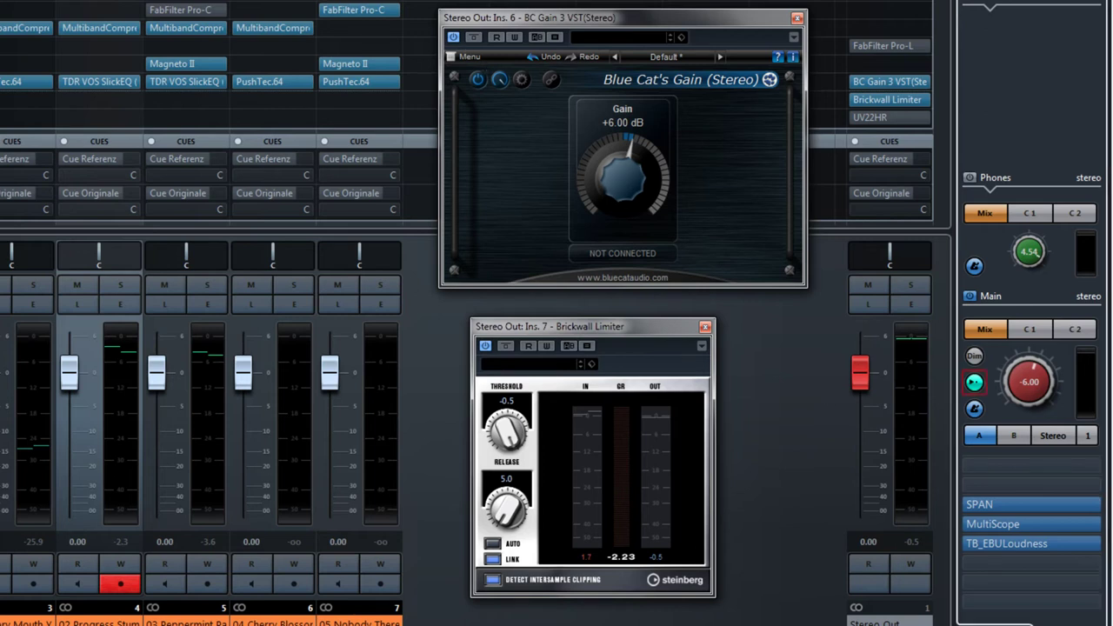
key("space")
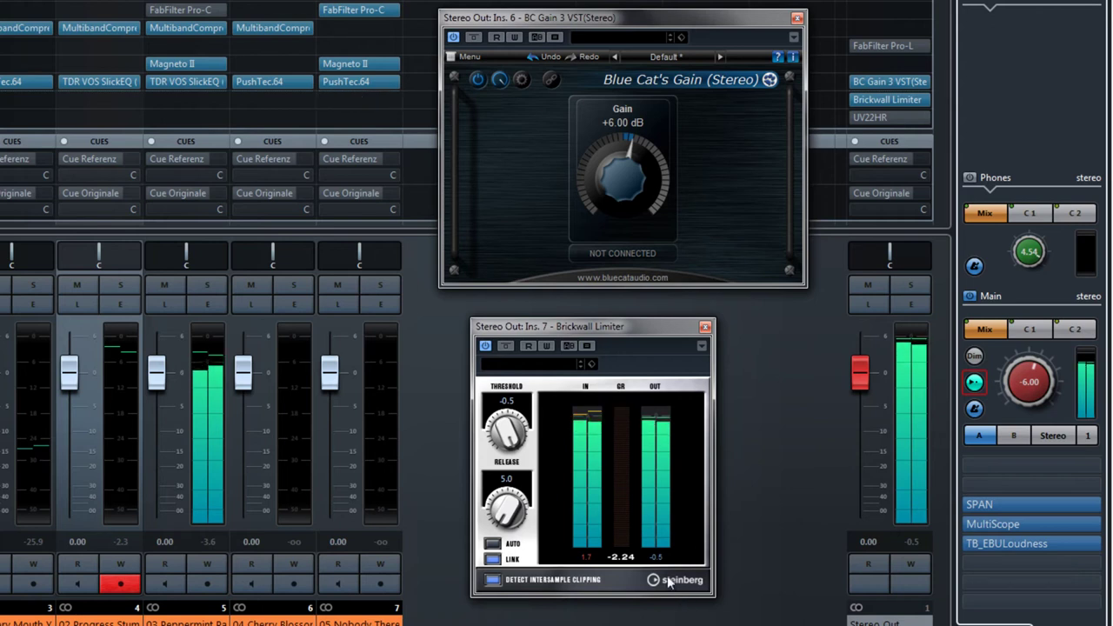
left_click(627, 557)
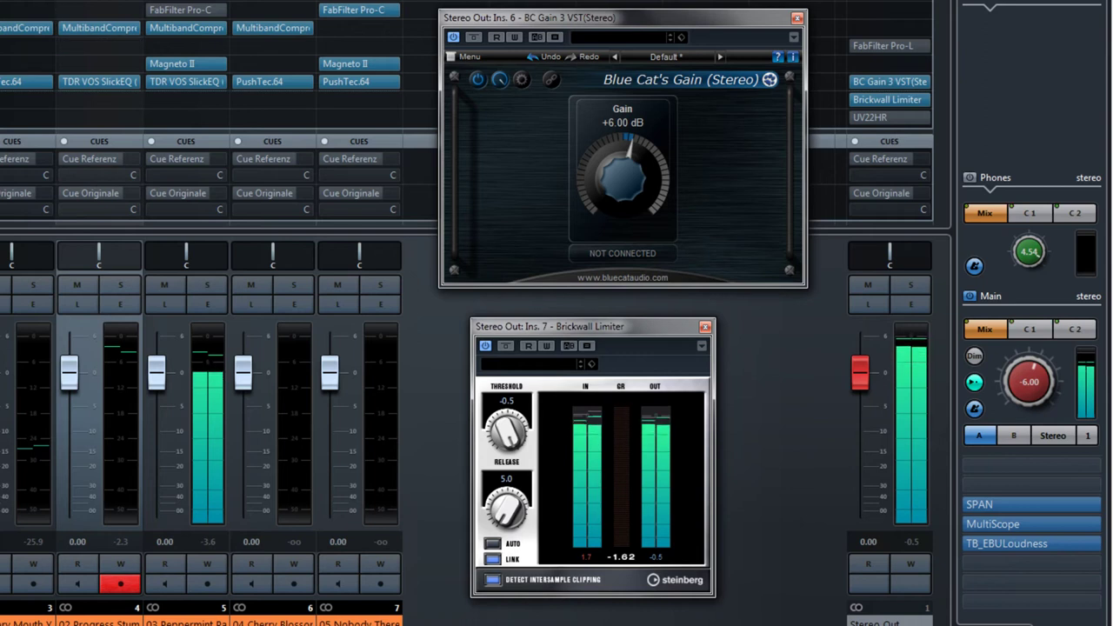
key("space")
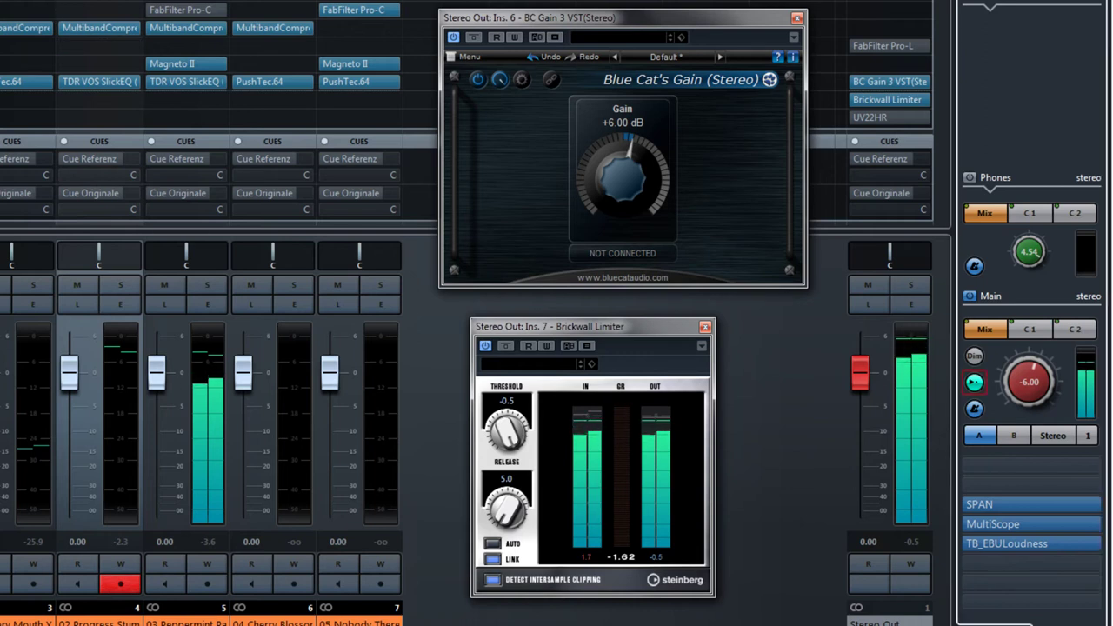
Bypass the BC Gain 3 and switch the Main monitor back to 0 dB to audition the unboosted song
left_click(473, 37)
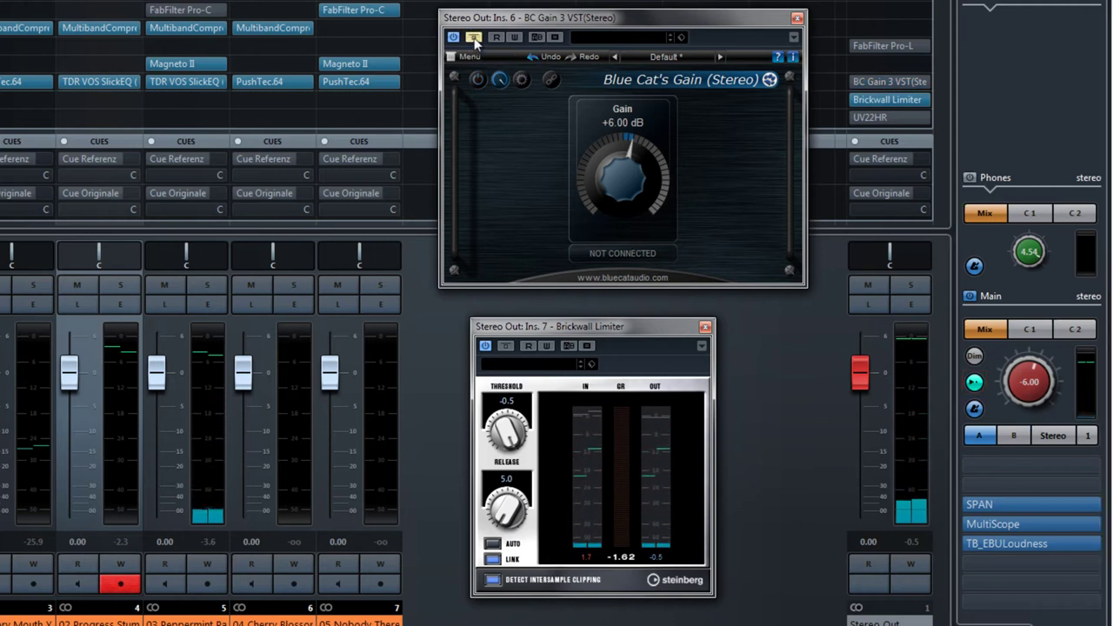
left_click(974, 384)
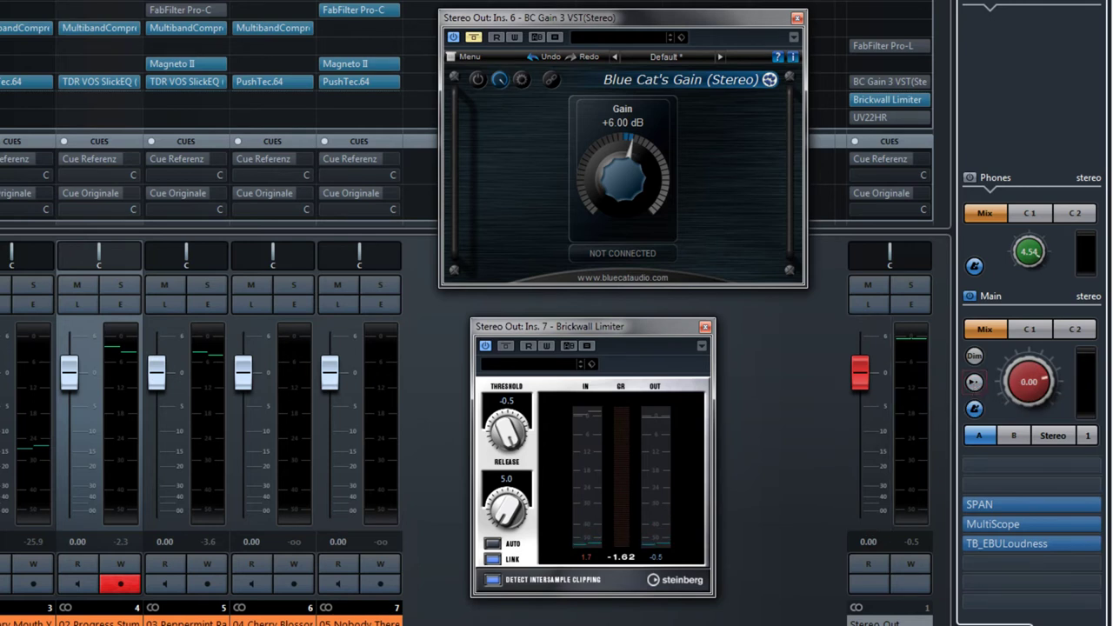
key("space")
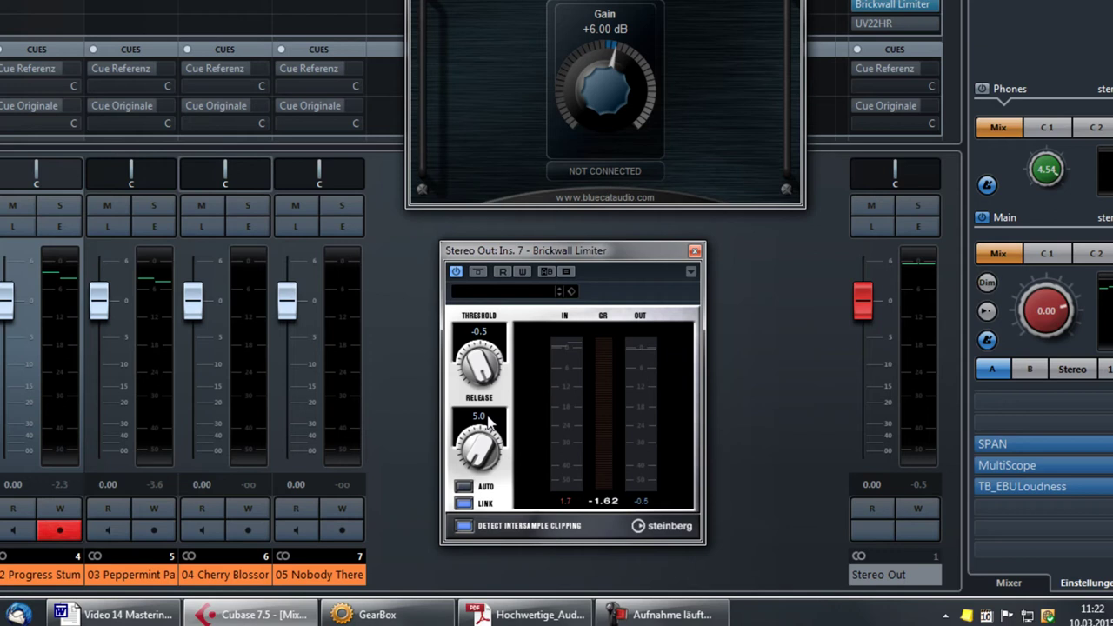
Set the BC Gain 3 to +10 dB and audition the song through the limiter at the -6 dB reference level
scroll(596, 99, "up", 4)
scroll(589, 94, "up", 1)
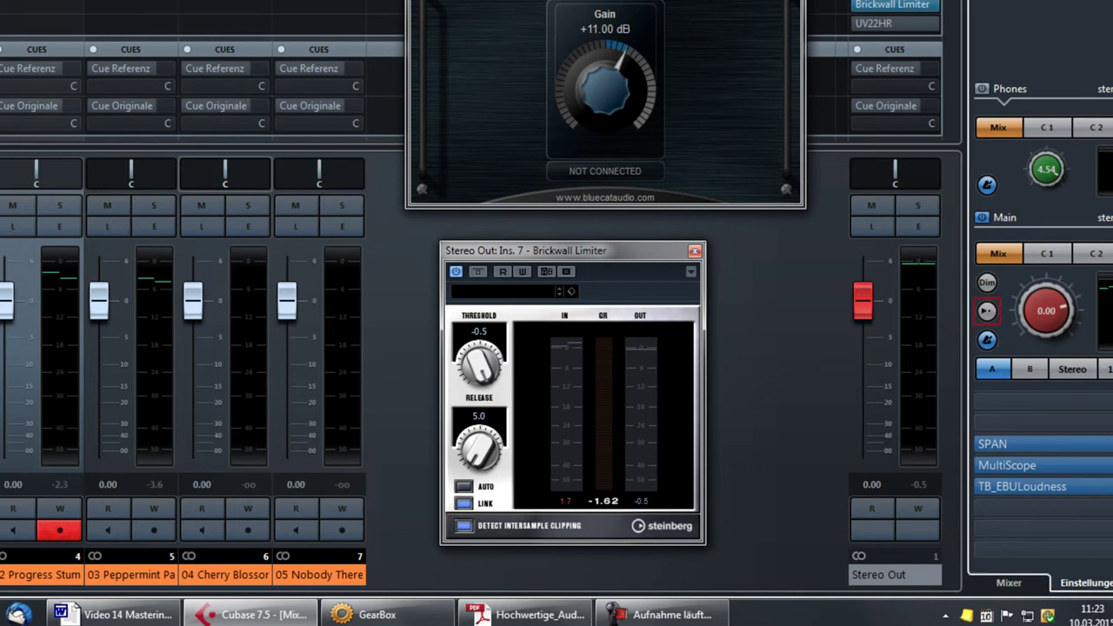
left_click(987, 313)
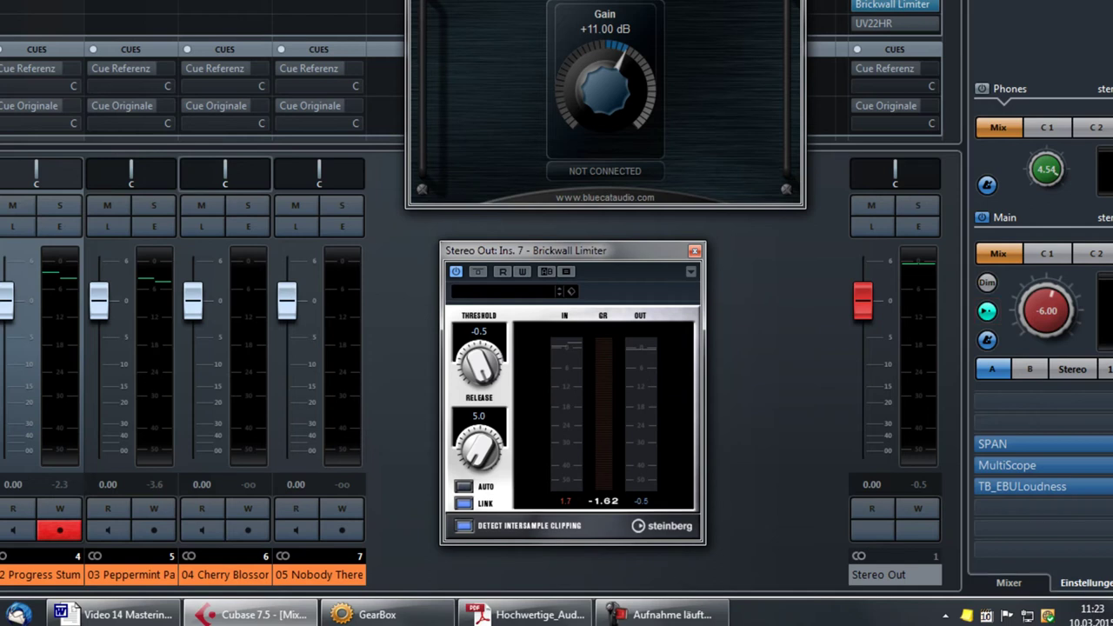
scroll(614, 90, "down", 1)
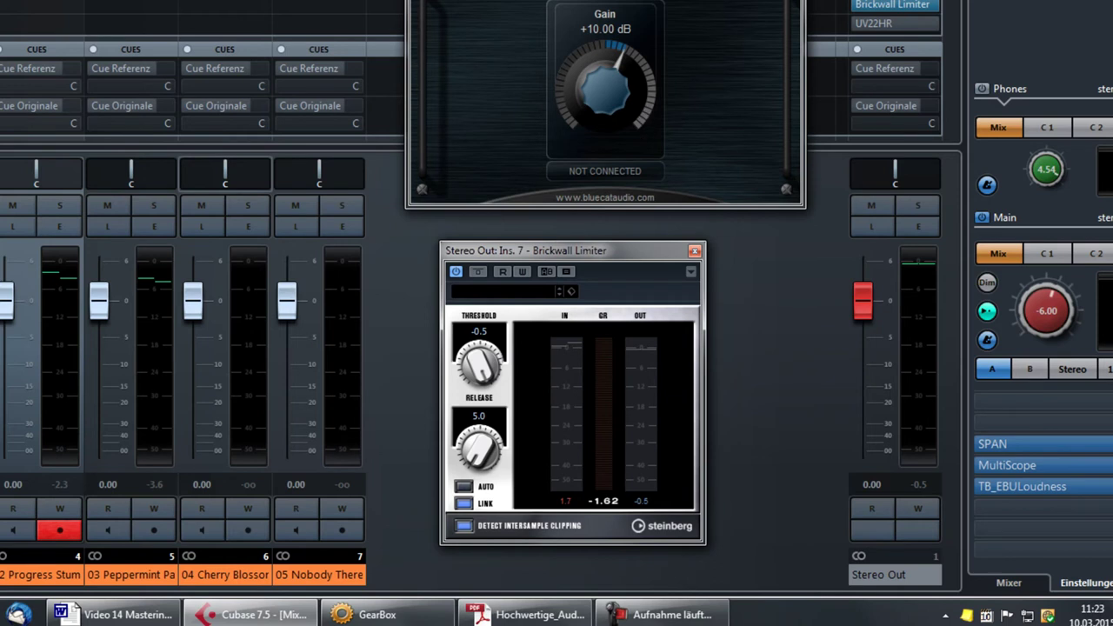
key("space")
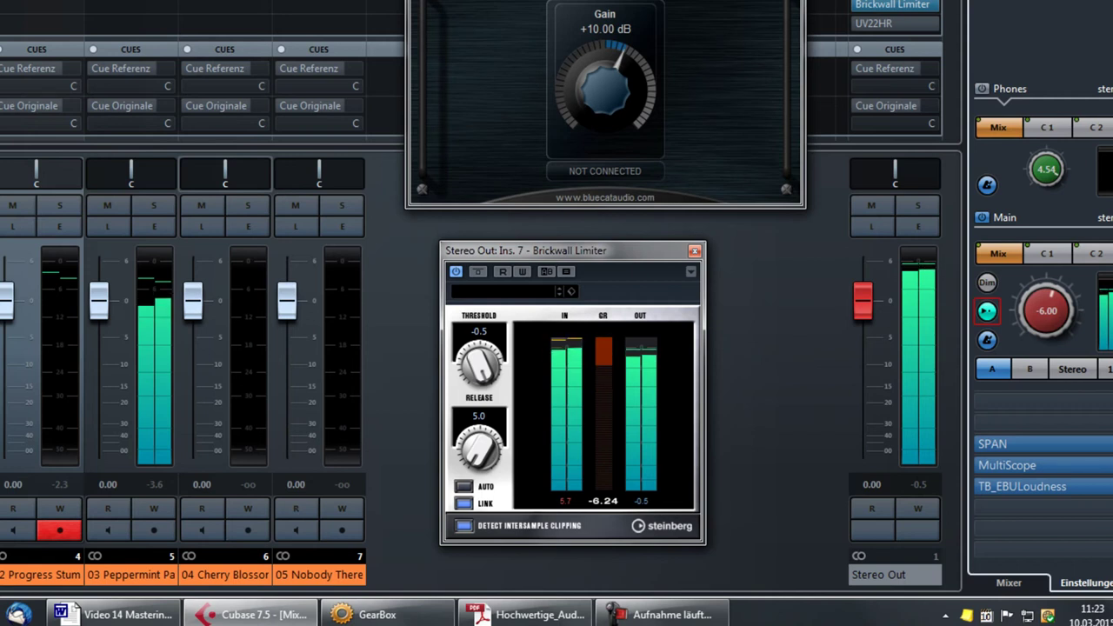
key("space")
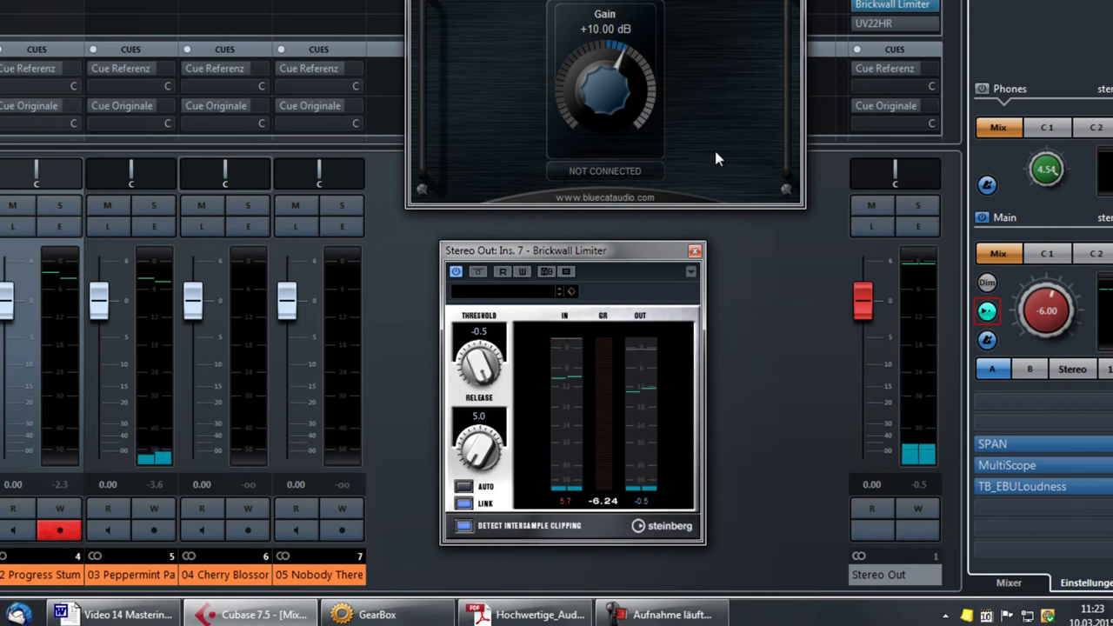
Raise the BC Gain 3 to +12 dB and play the song to audition heavier limiting
left_click_drag(612, 100, 607, 98)
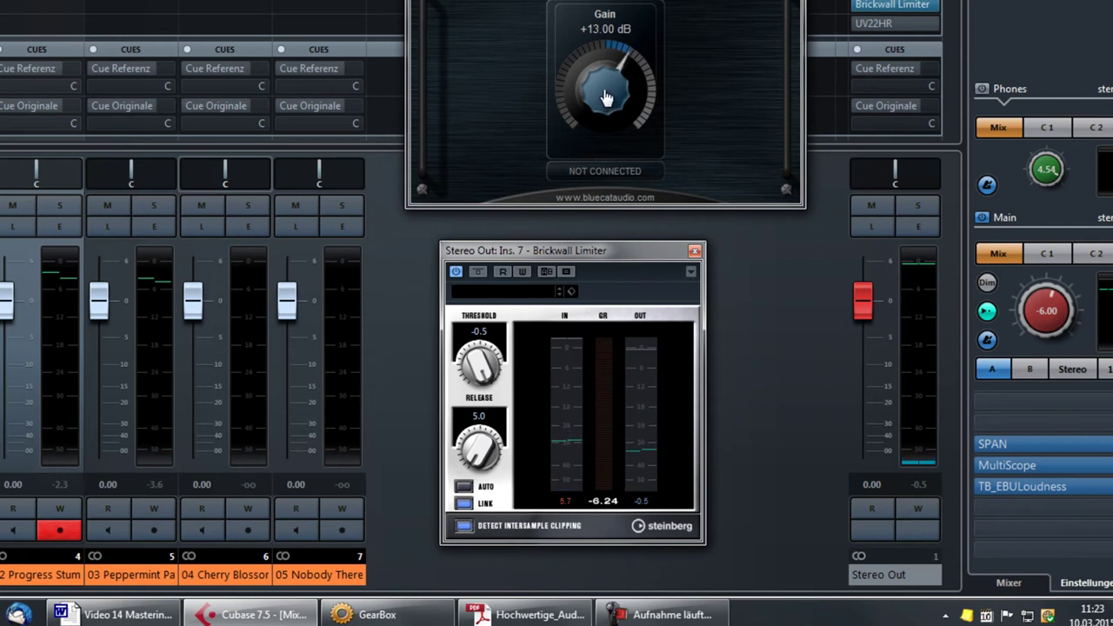
scroll(607, 98, "down", 1)
key("space")
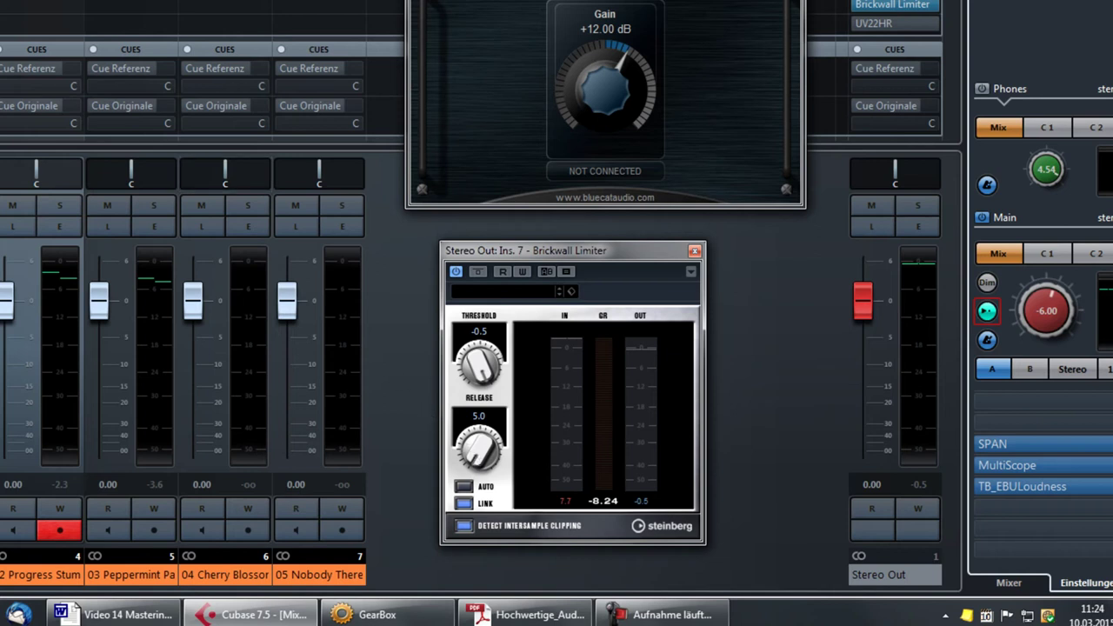
key("space")
Set the Brickwall Limiter's release to 134.6 and return the BC Gain 3 to +6 dB
mouse_move(470, 462)
left_mouse_down()
mouse_move(463, 442)
mouse_move(480, 447)
mouse_move(474, 467)
mouse_move(472, 453)
left_mouse_up()
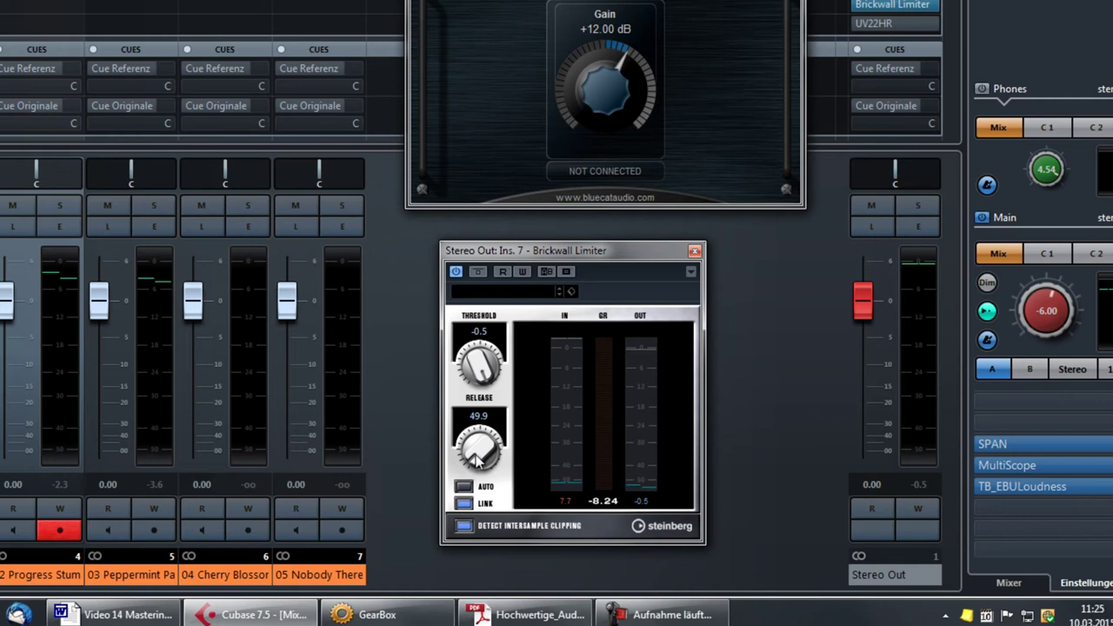
left_click_drag(477, 461, 475, 446)
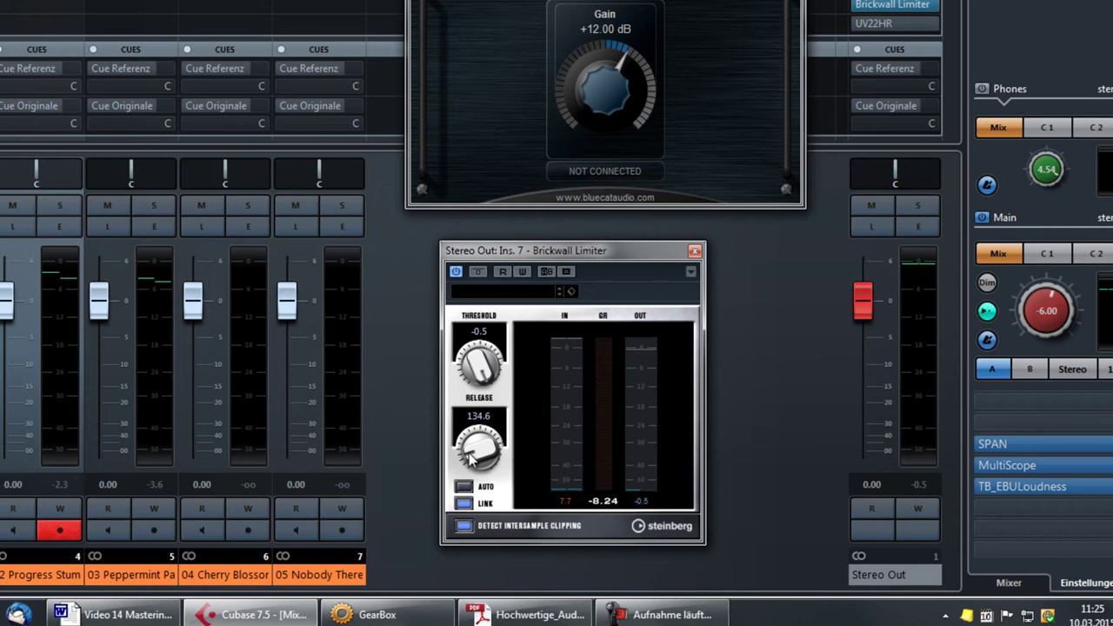
left_click_drag(600, 108, 600, 130)
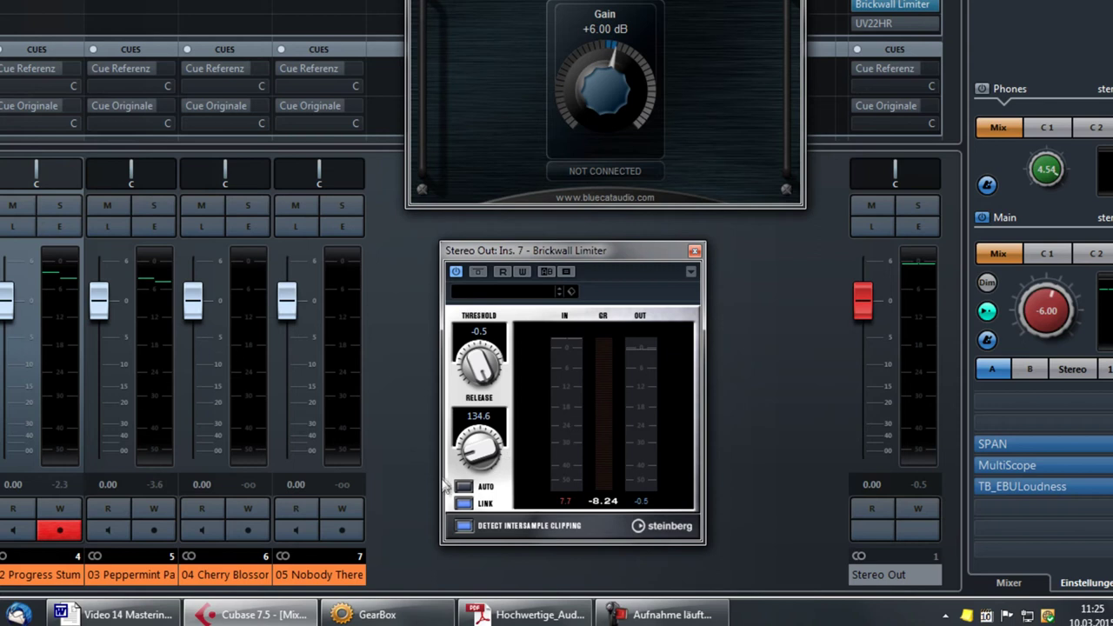
Set the Brickwall Limiter's release to 5.0, play the song and reset the gain reduction peak reading to audition the fast release
left_click_drag(472, 445, 474, 465)
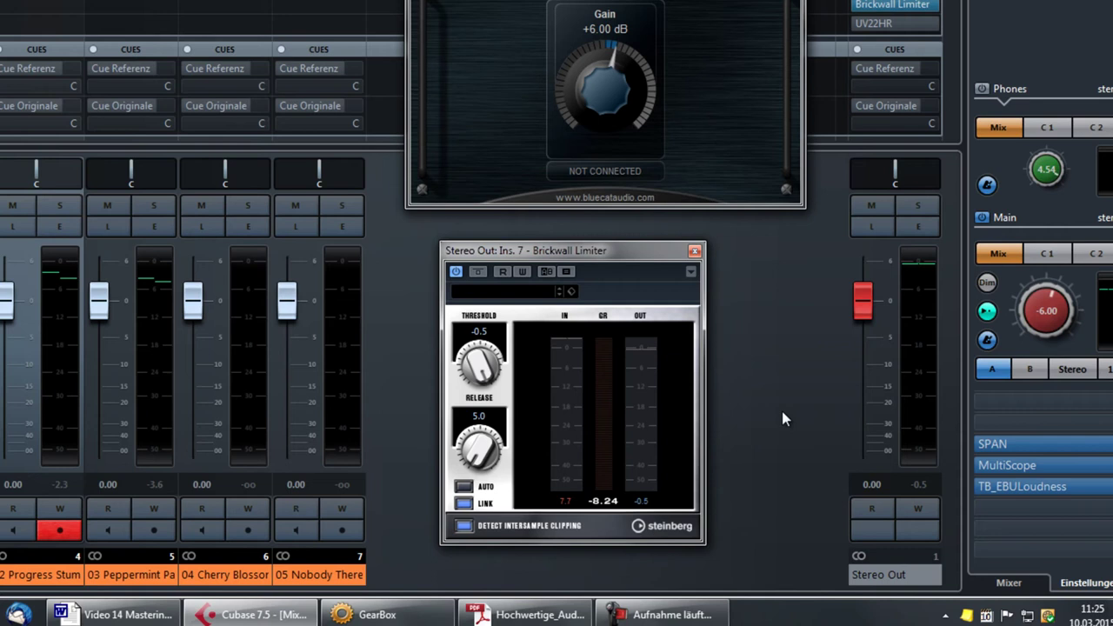
key("space")
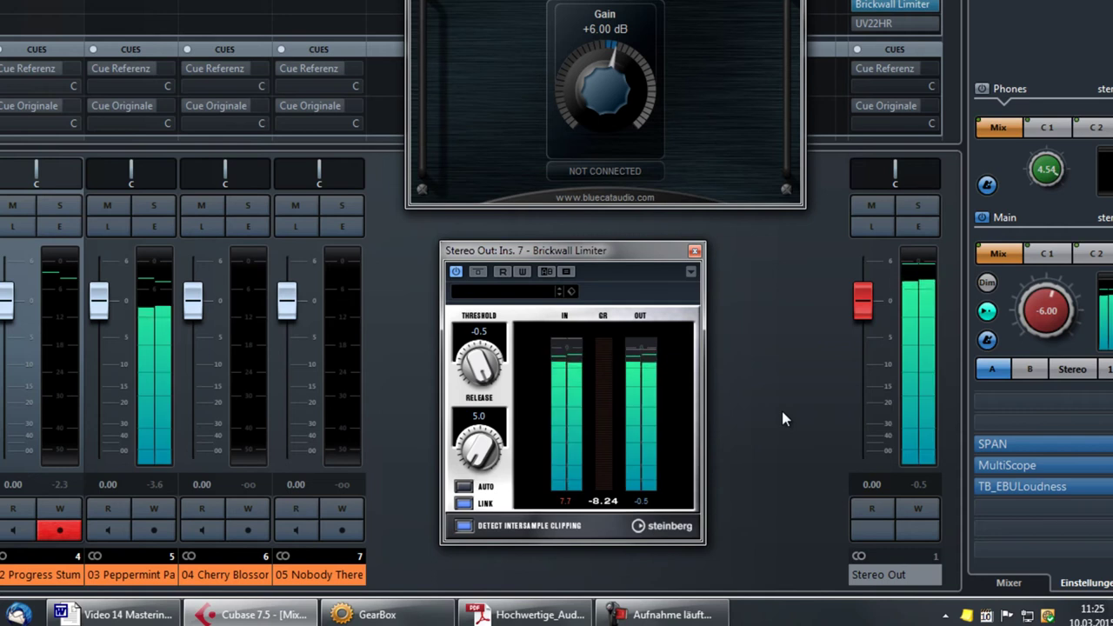
left_click(607, 504)
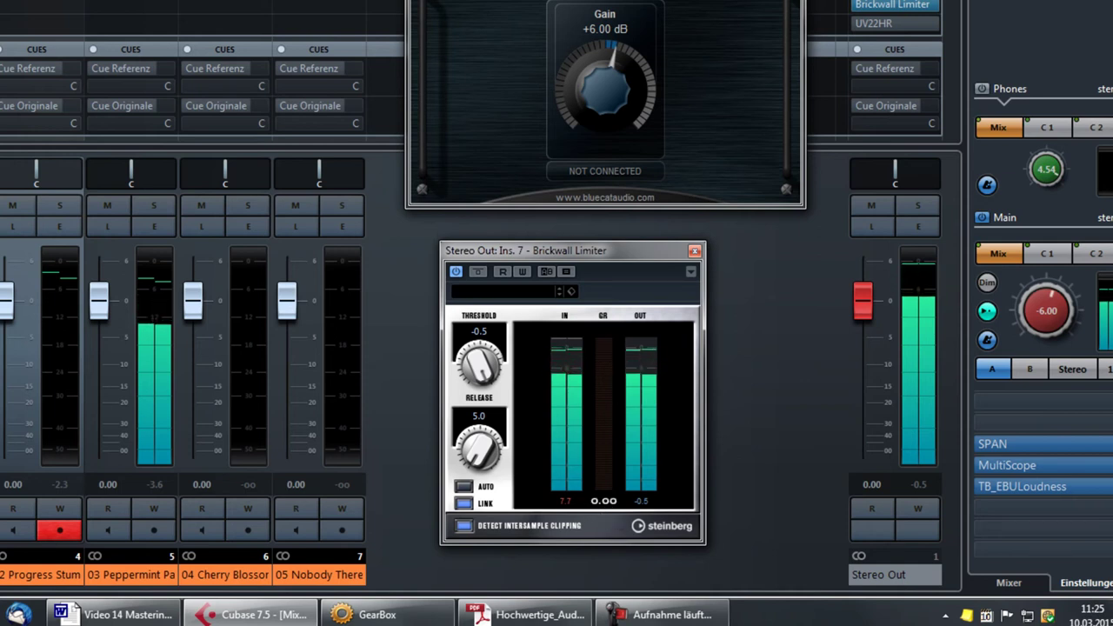
left_click(987, 311)
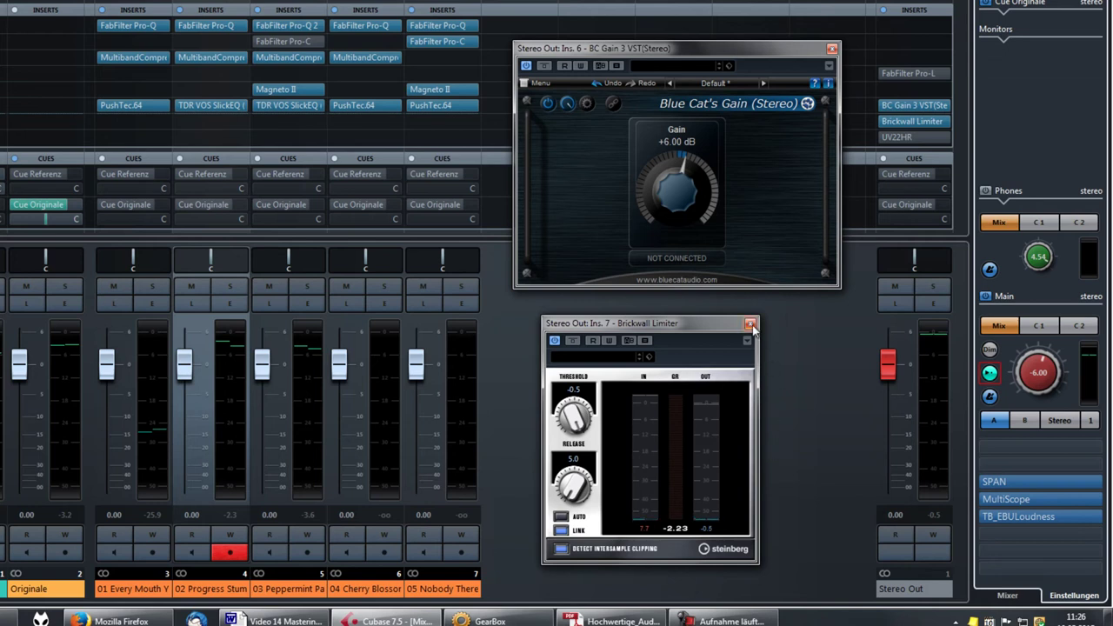
Deactivate the Brickwall Limiter and BC Gain 3 on Stereo Out and open the FabFilter Pro-L
left_click(554, 341)
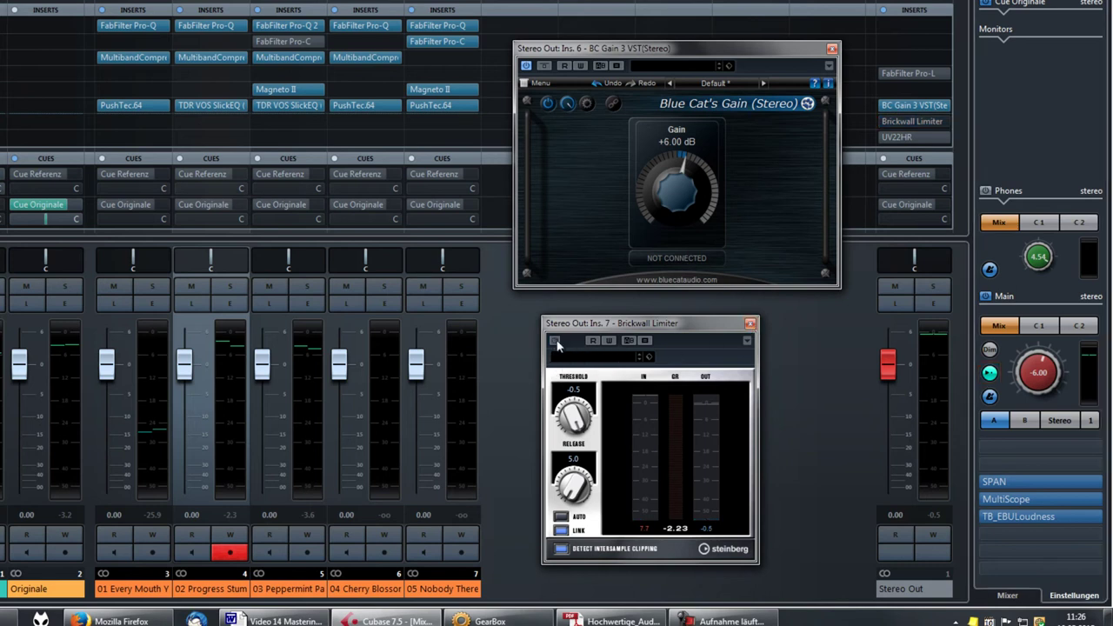
left_click(524, 66)
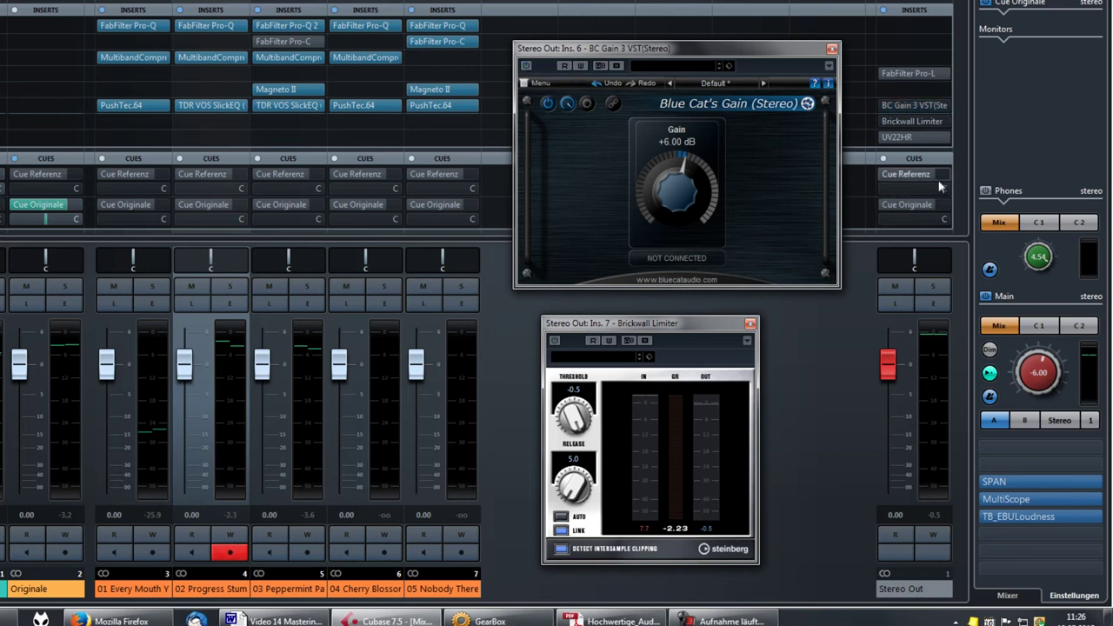
left_click(922, 75)
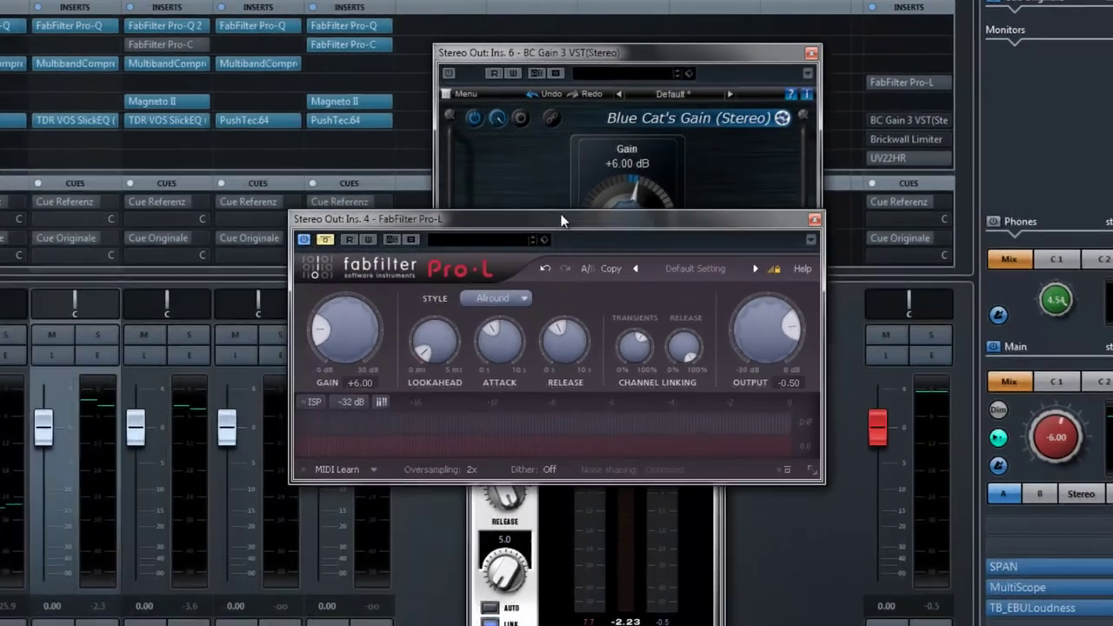
Play the song through the unbypassed FabFilter Pro-L and raise its gain to +12.03 dB
left_click_drag(625, 187, 652, 99)
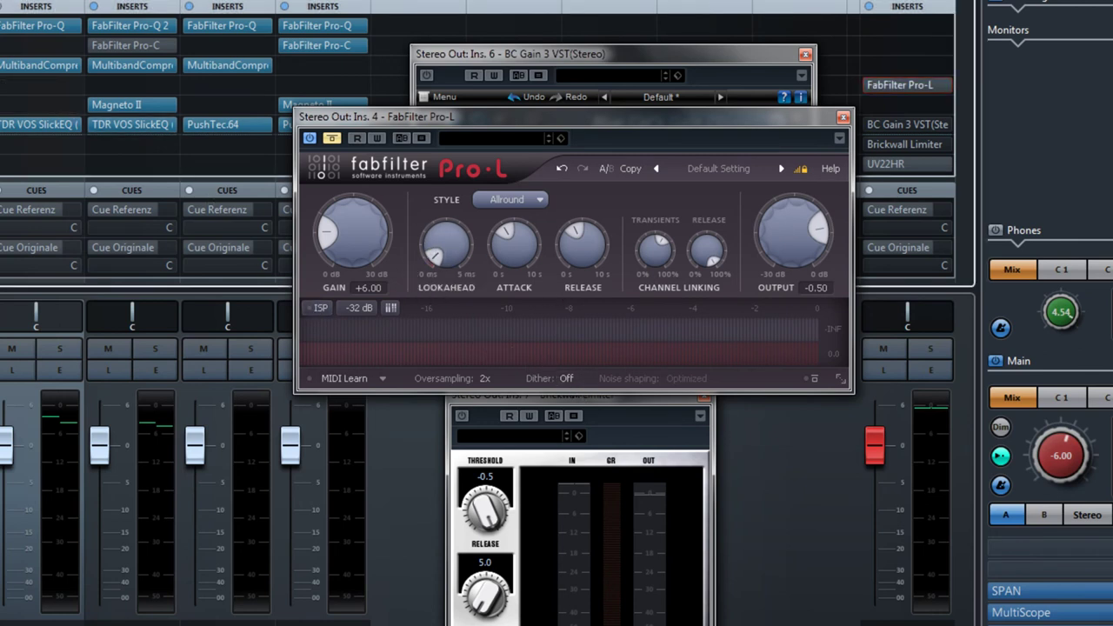
key("space")
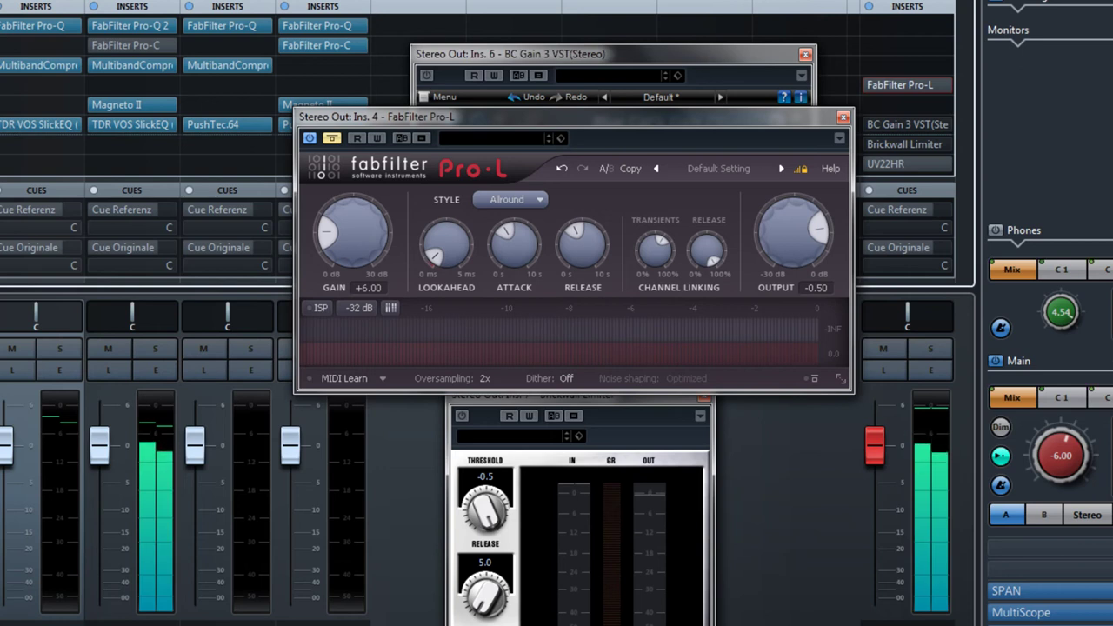
left_click(332, 139)
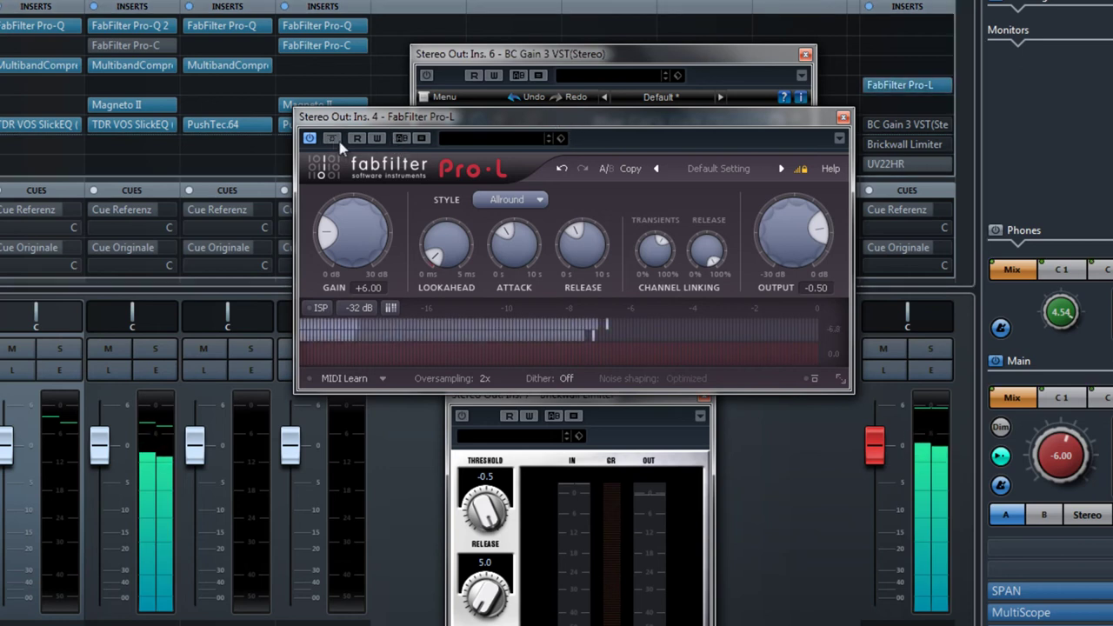
left_click_drag(584, 132, 383, 112)
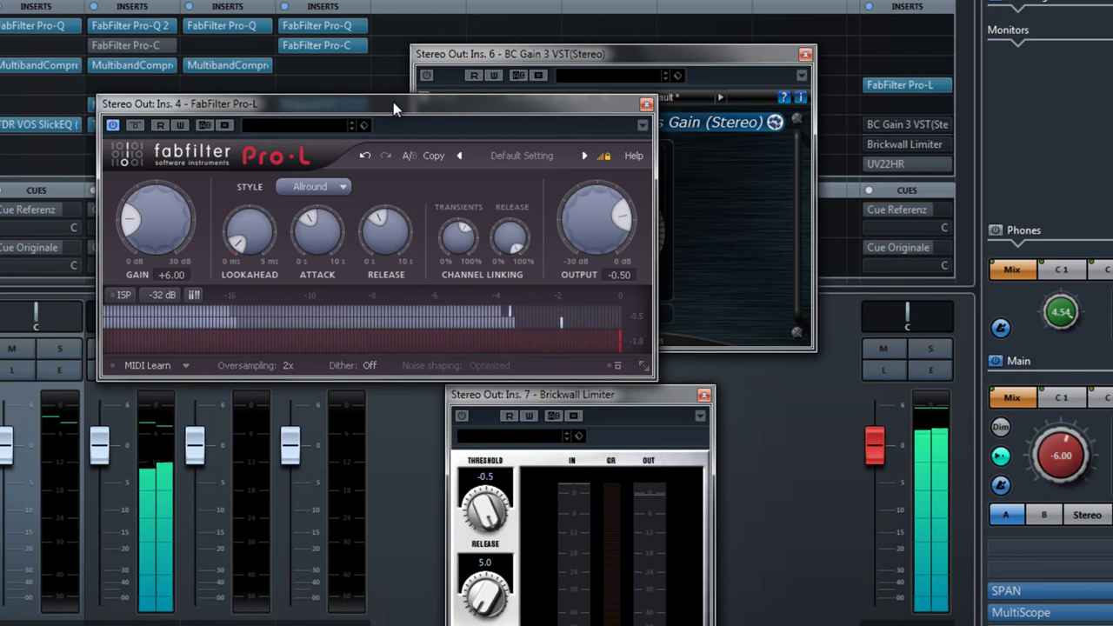
mouse_move(147, 241)
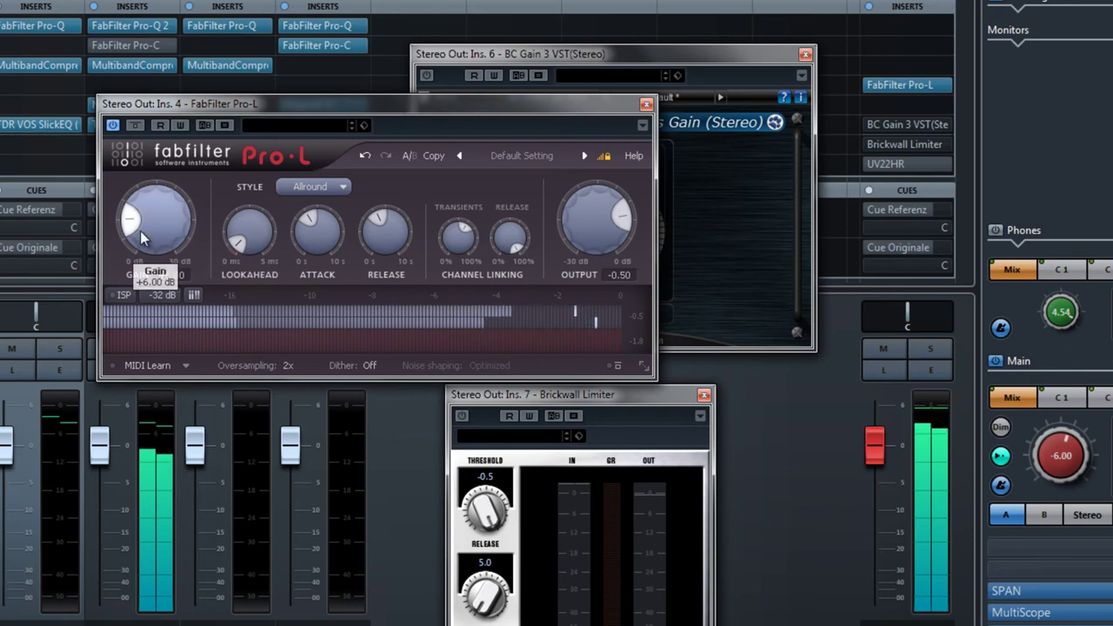
left_click_drag(137, 236, 131, 211)
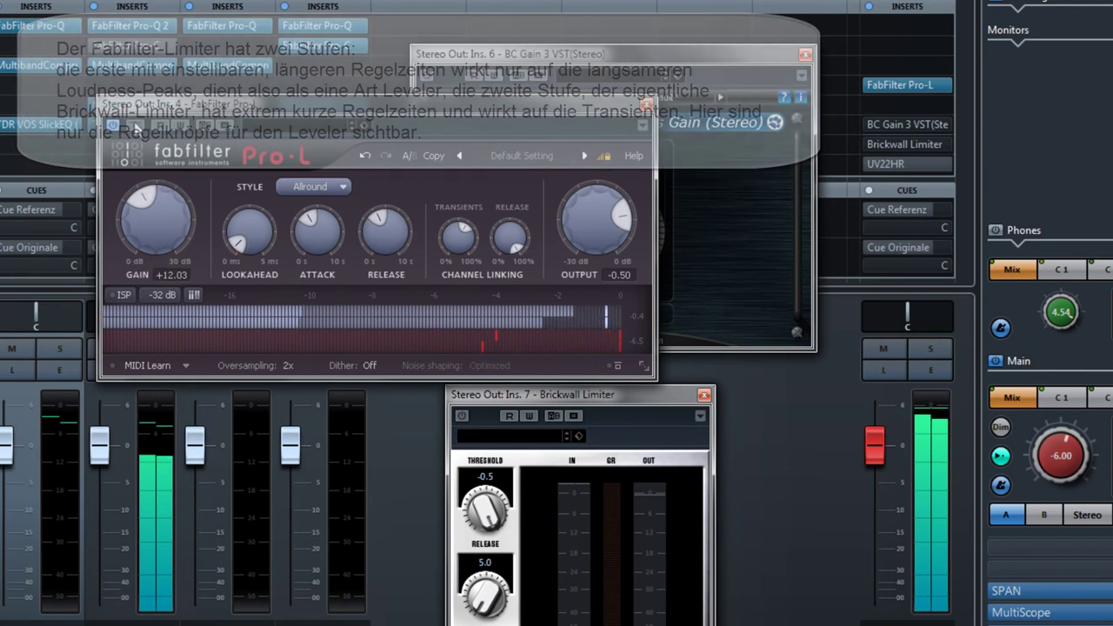
Bypass the FabFilter Pro-L on Stereo Out and close its window
left_click(136, 127)
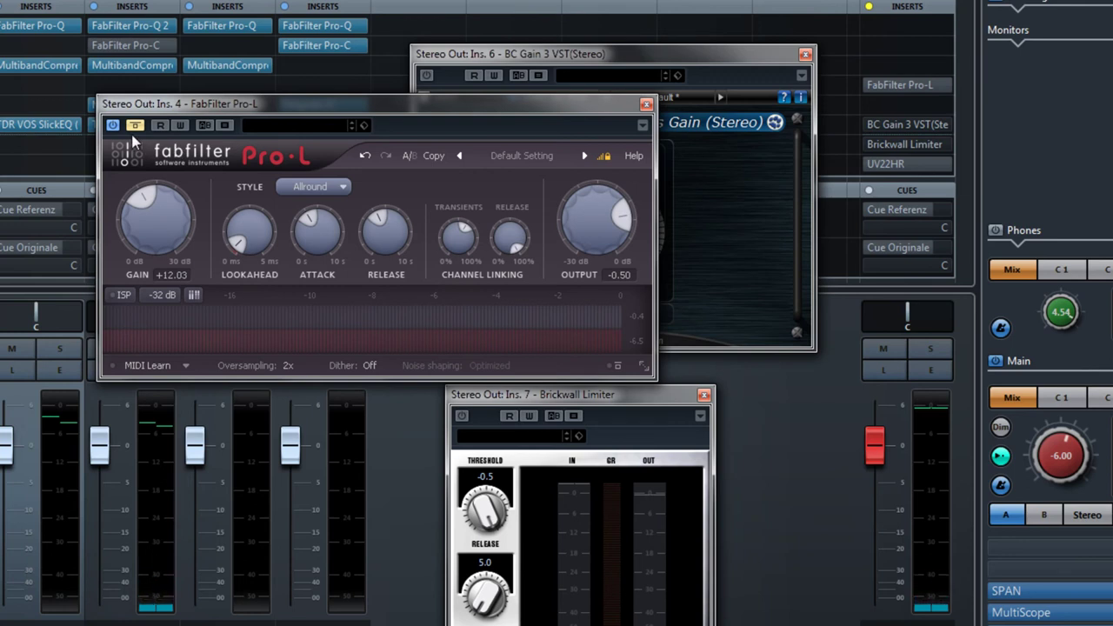
left_click_drag(402, 105, 534, 79)
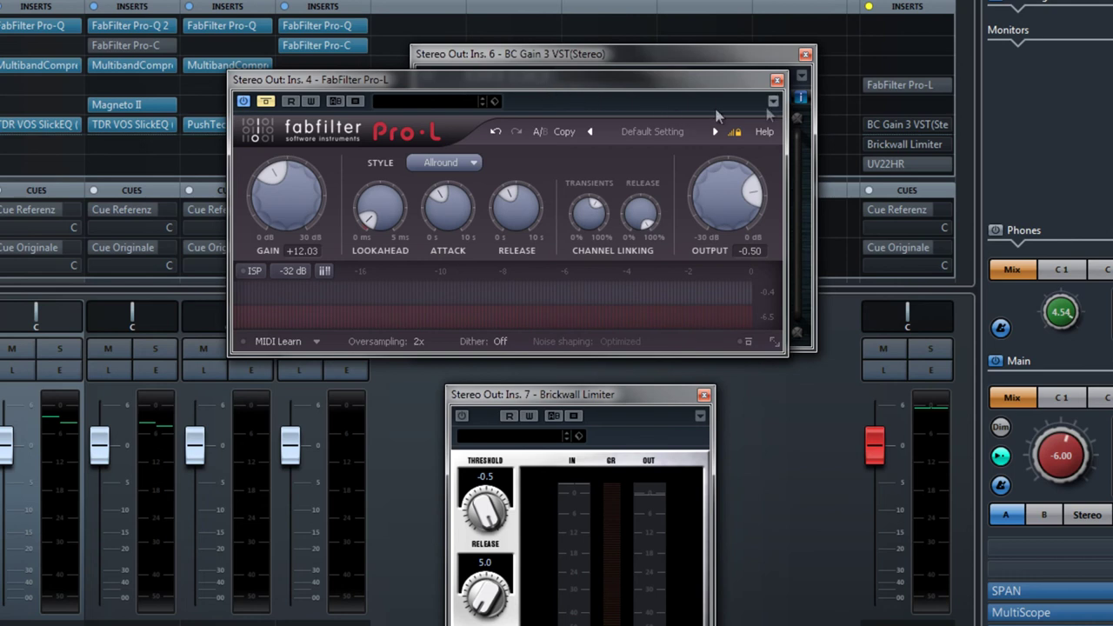
left_click(776, 81)
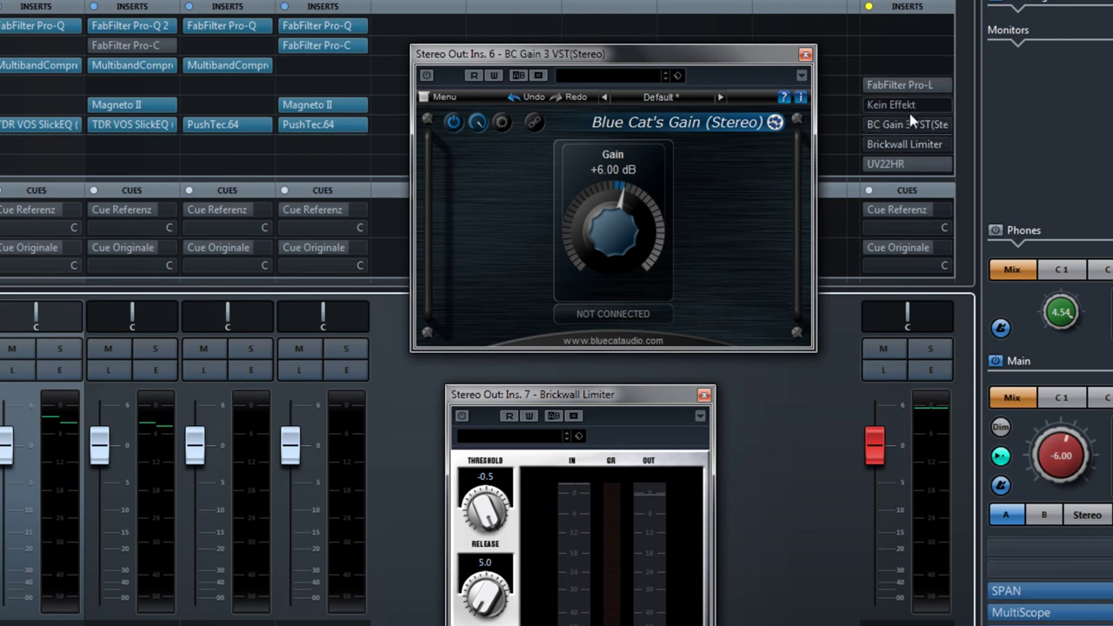
Reactivate the Brickwall Limiter on Stereo Out and close the limiter and BC Gain 3 windows
left_click(908, 145)
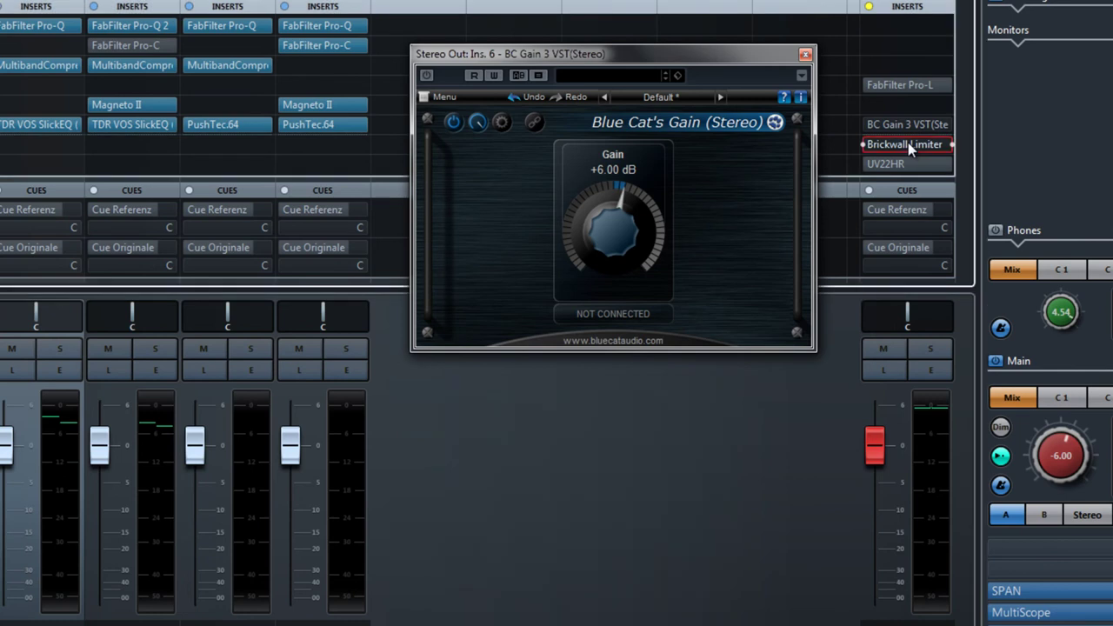
left_click(908, 145)
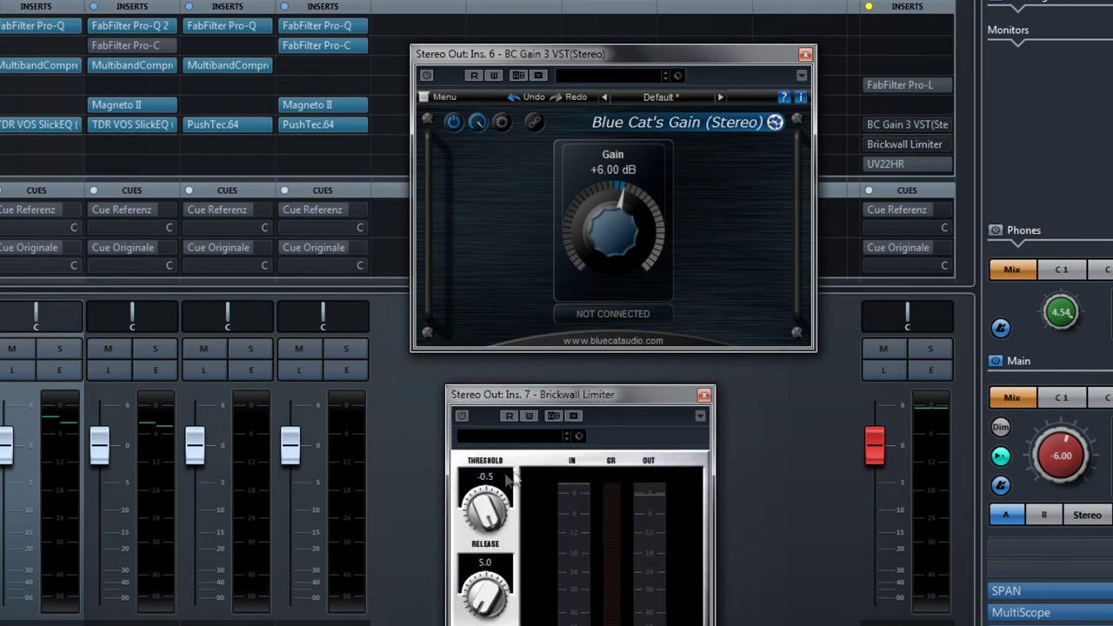
left_click(463, 414)
left_click_drag(515, 392, 512, 17)
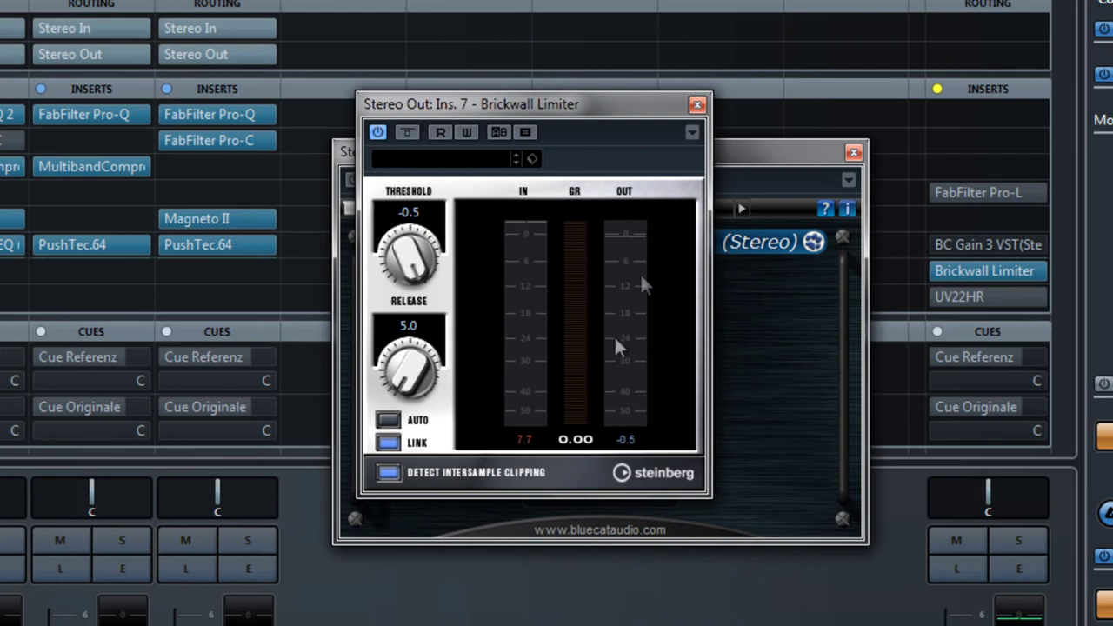
left_click(696, 105)
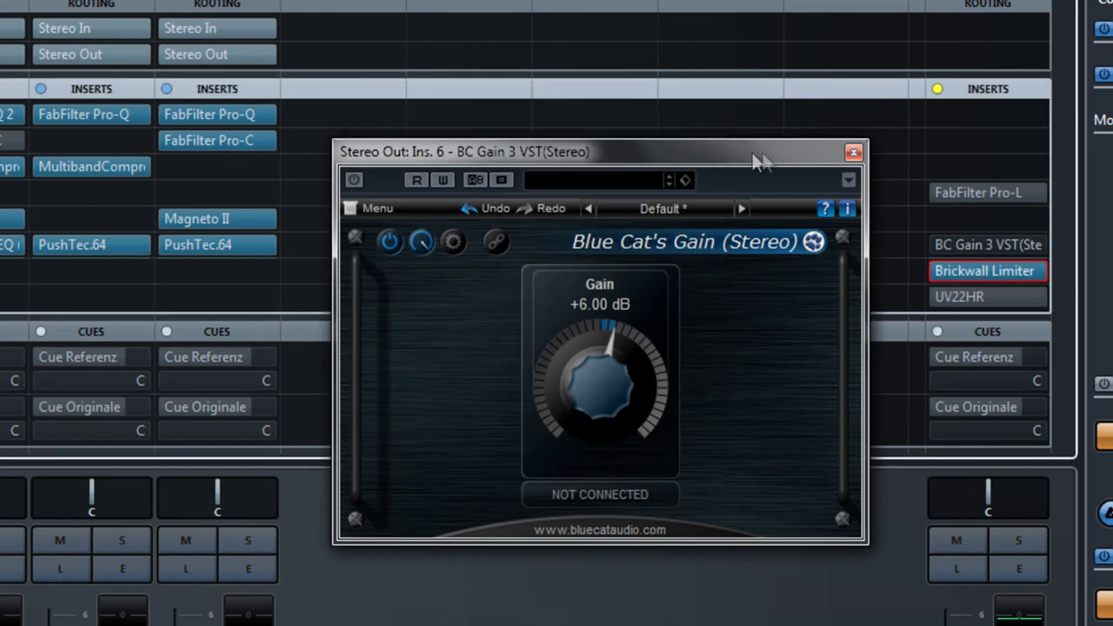
left_click(853, 153)
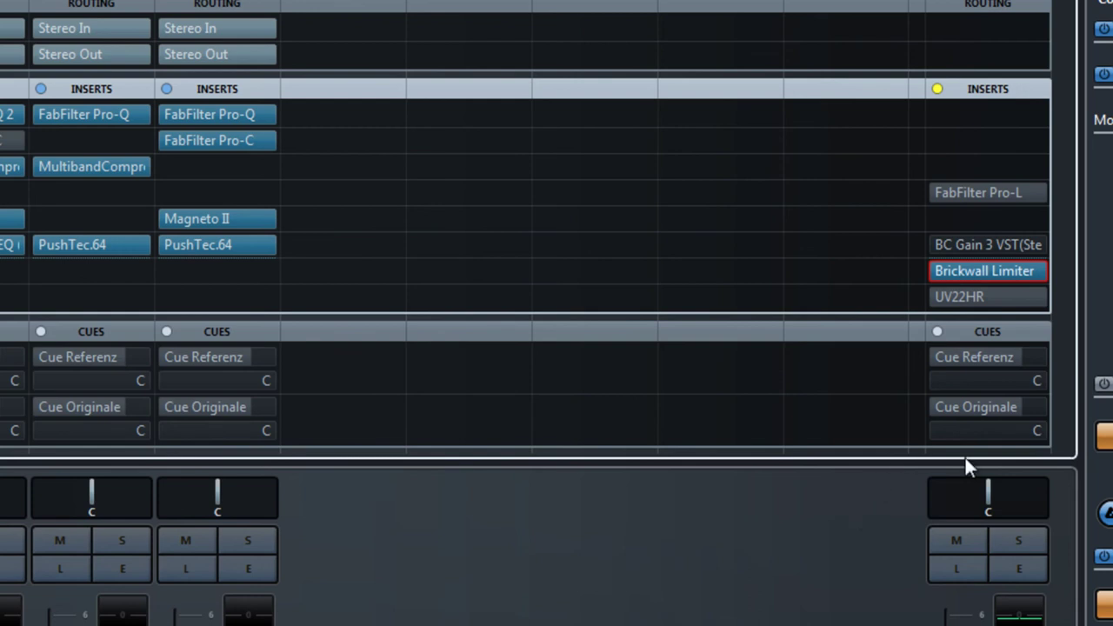
Open the UV22HR on Stereo Out, take it out of bypass and reset the Stereo Out peak reading
left_click(997, 297)
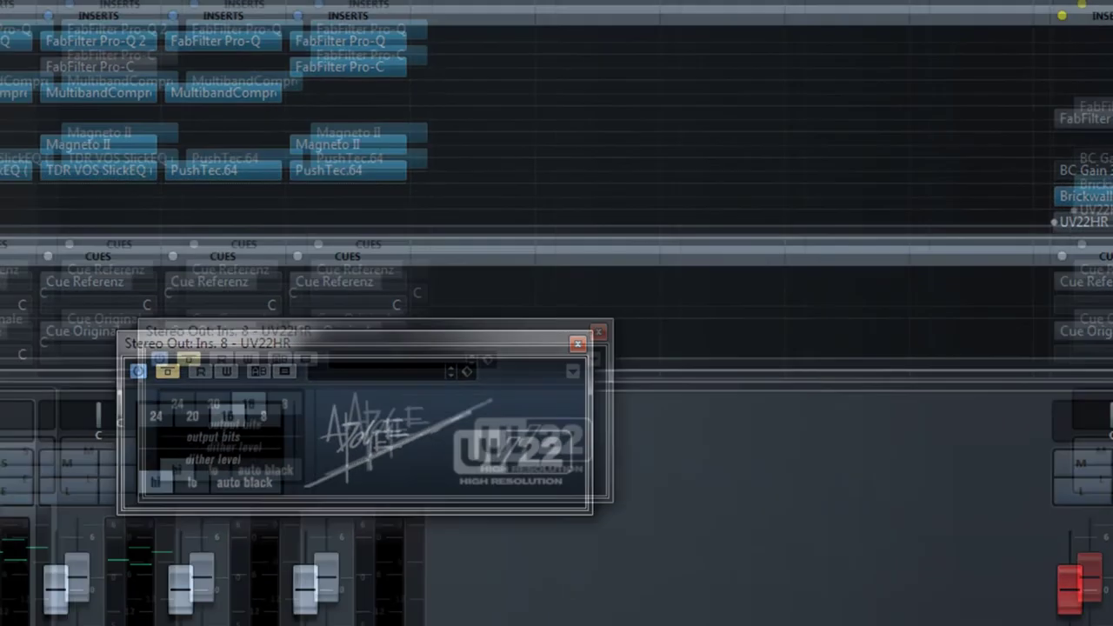
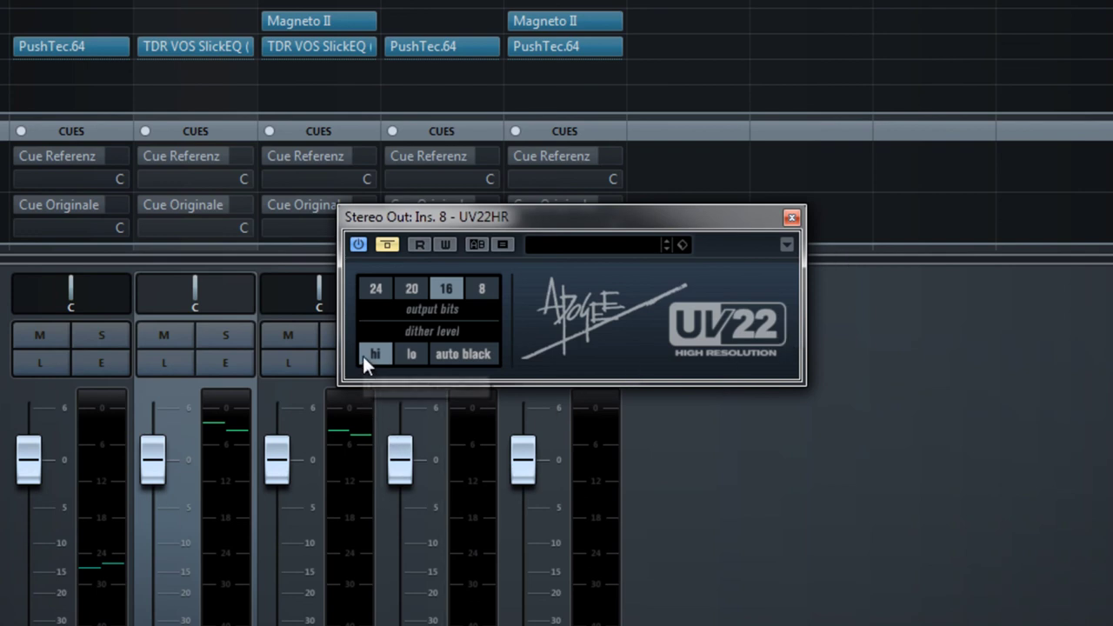
left_click(387, 244)
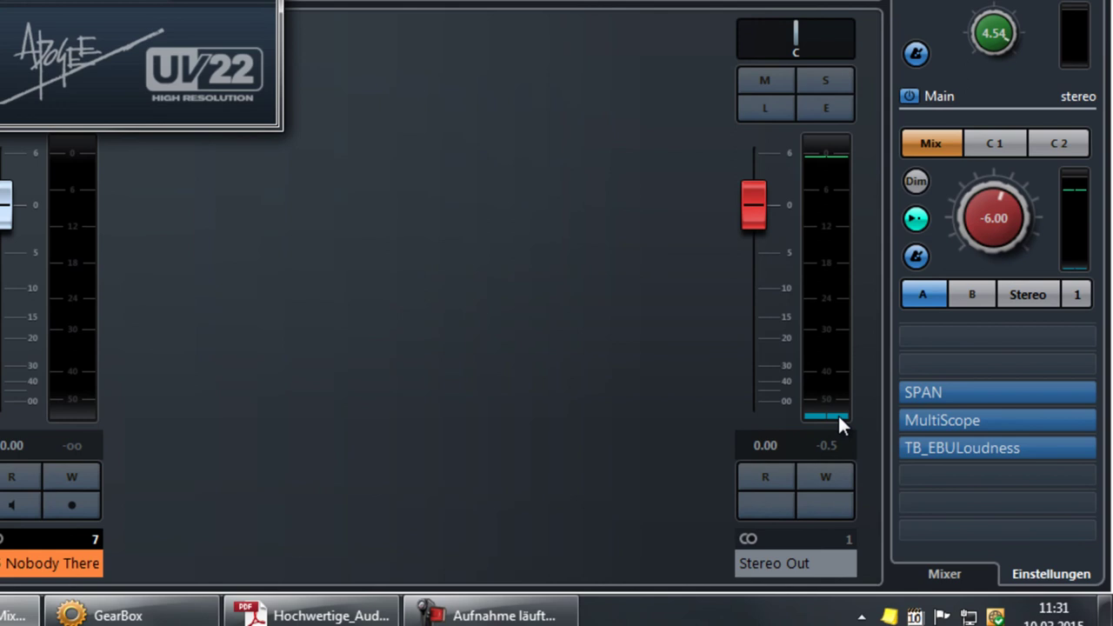
left_click(823, 449)
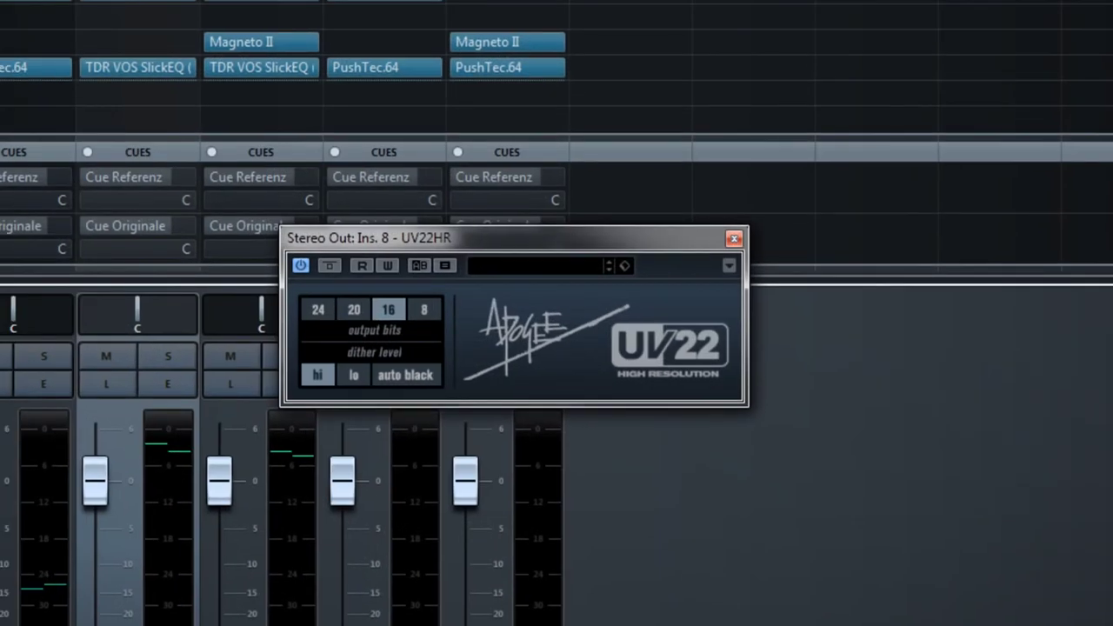
Set the UV22HR's dither level to lo, enable auto black and close the plug-in window
left_click(354, 374)
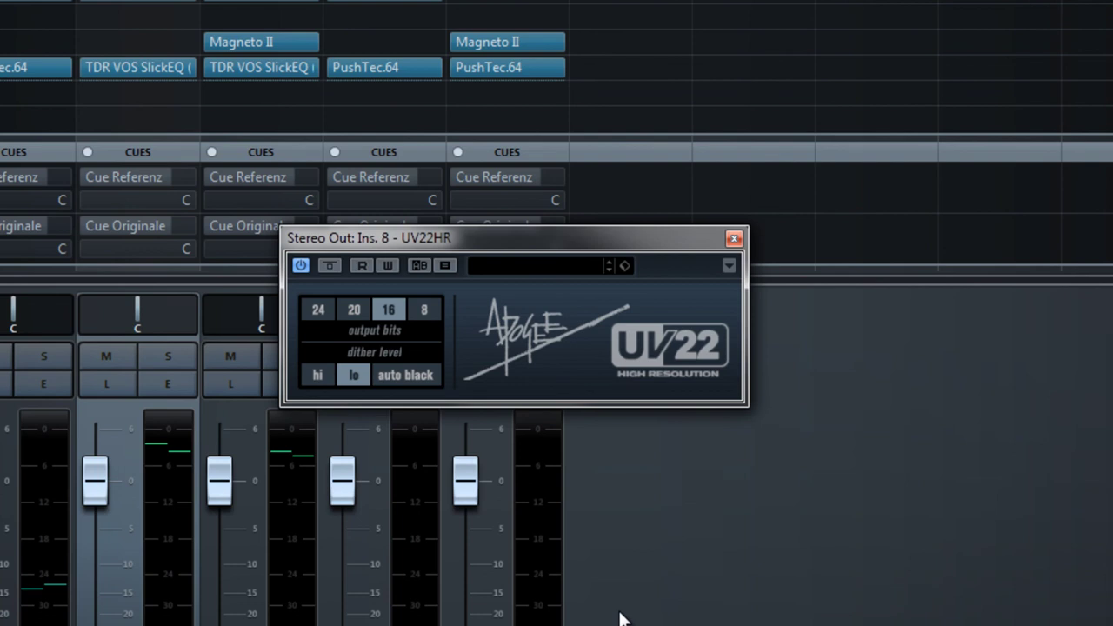
left_click(414, 375)
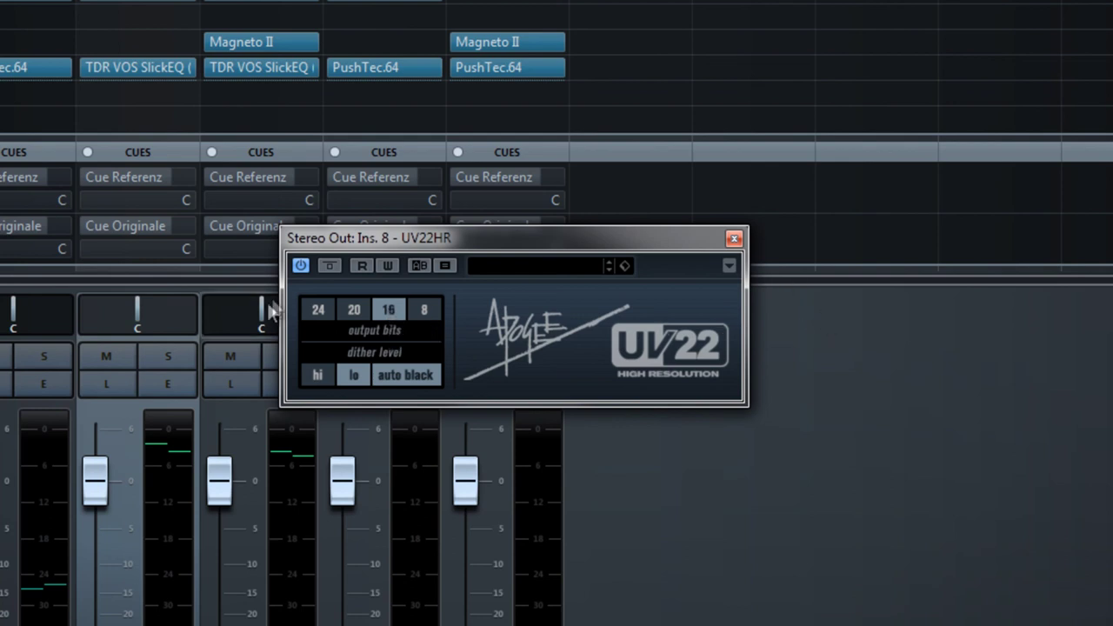
left_click(735, 238)
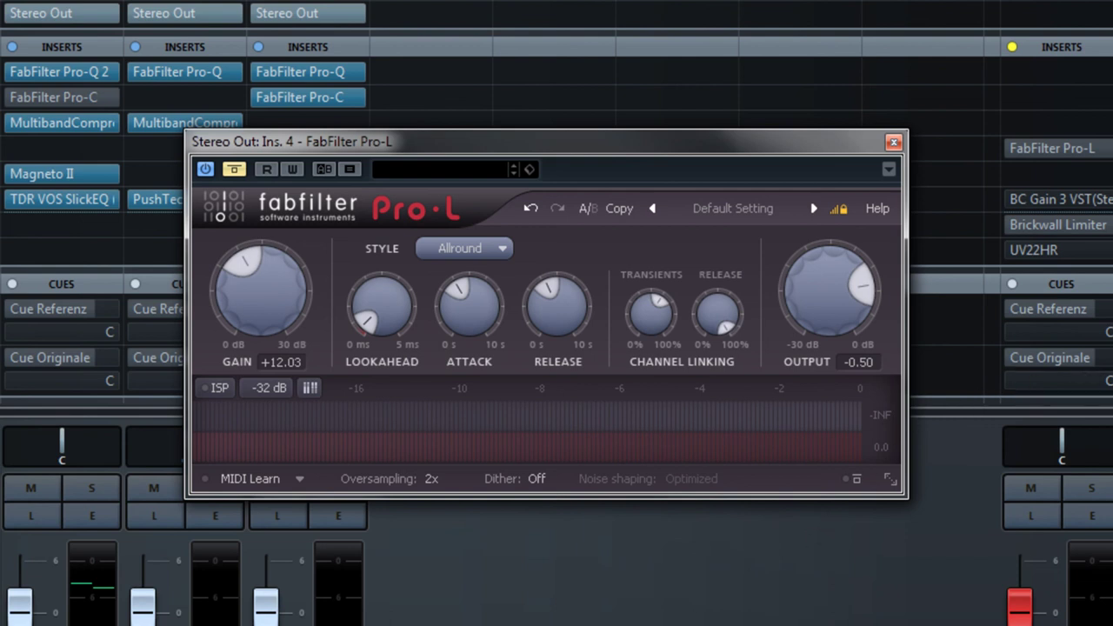
Set the FabFilter Pro-L's dither to 16 Bits
left_click(538, 480)
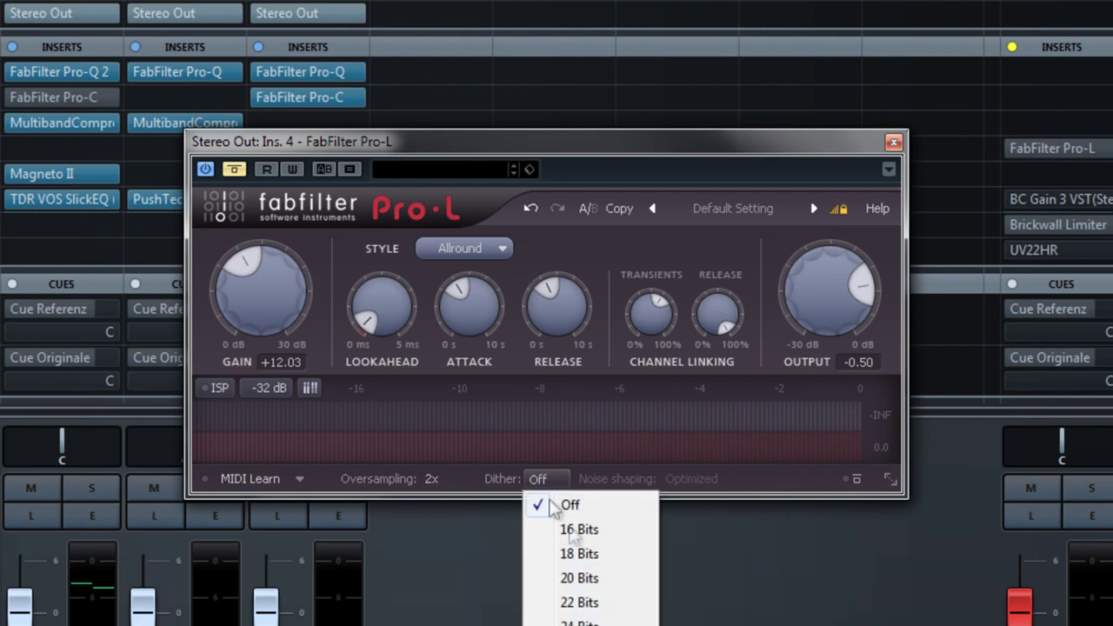
left_click(616, 532)
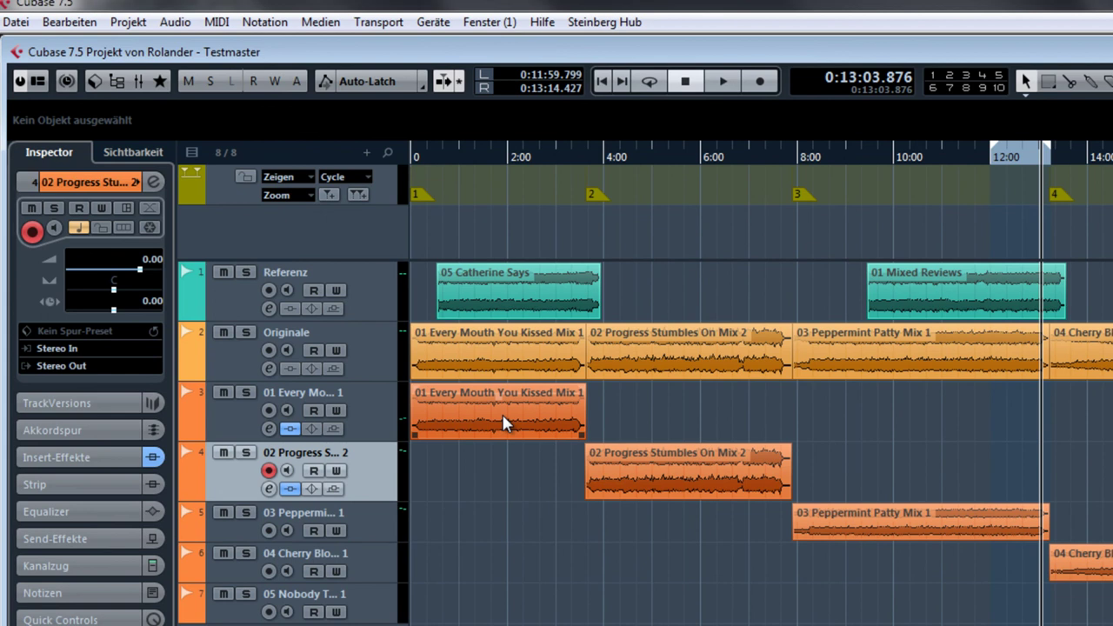
Set the locators to the 01 Every Mouth You Kissed Mix 1 event on track 3 and open the audio mixdown export
left_click(504, 423)
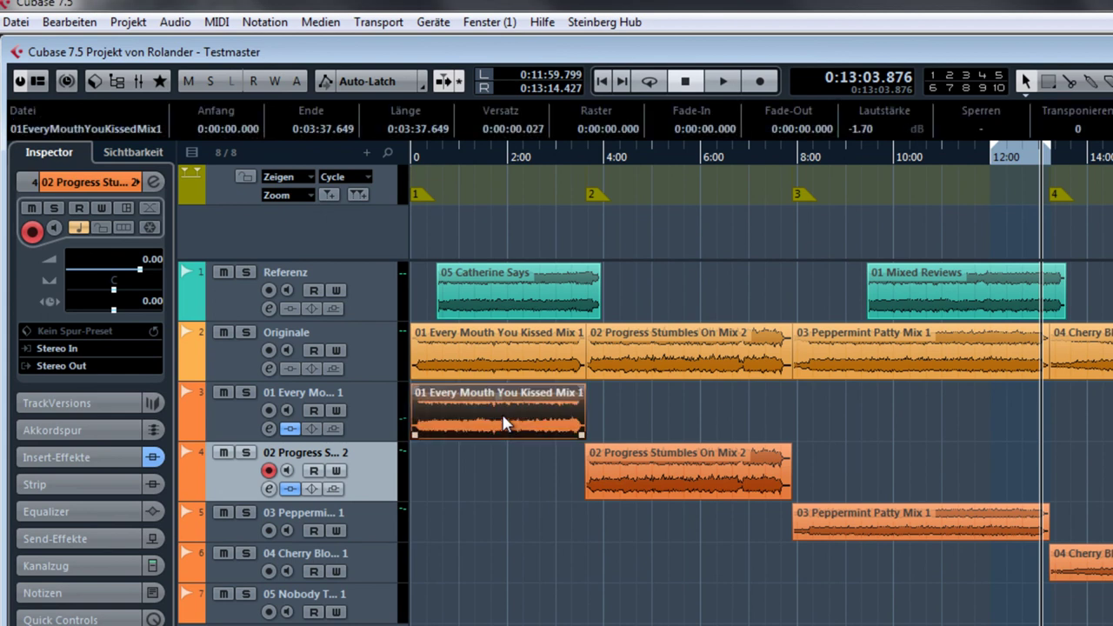
key("p")
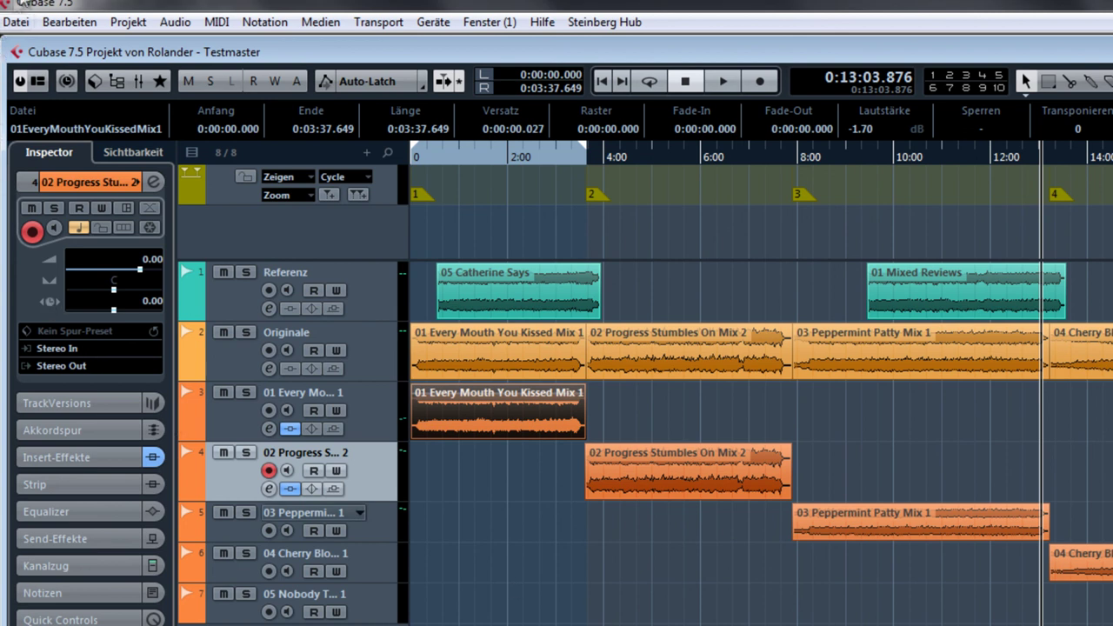
left_click(15, 22)
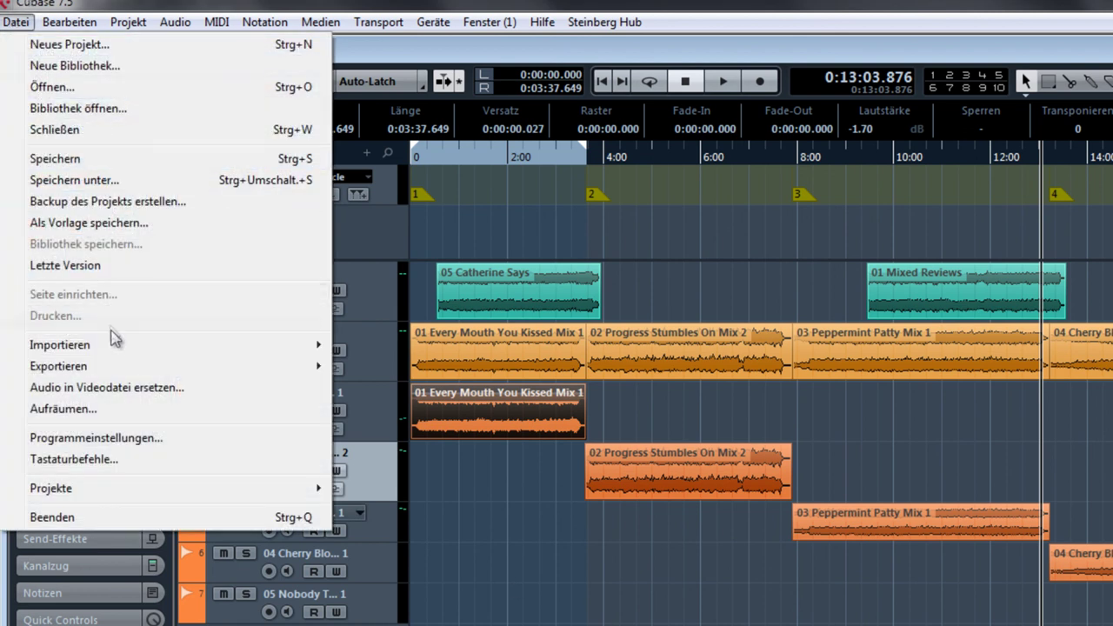
mouse_move(113, 370)
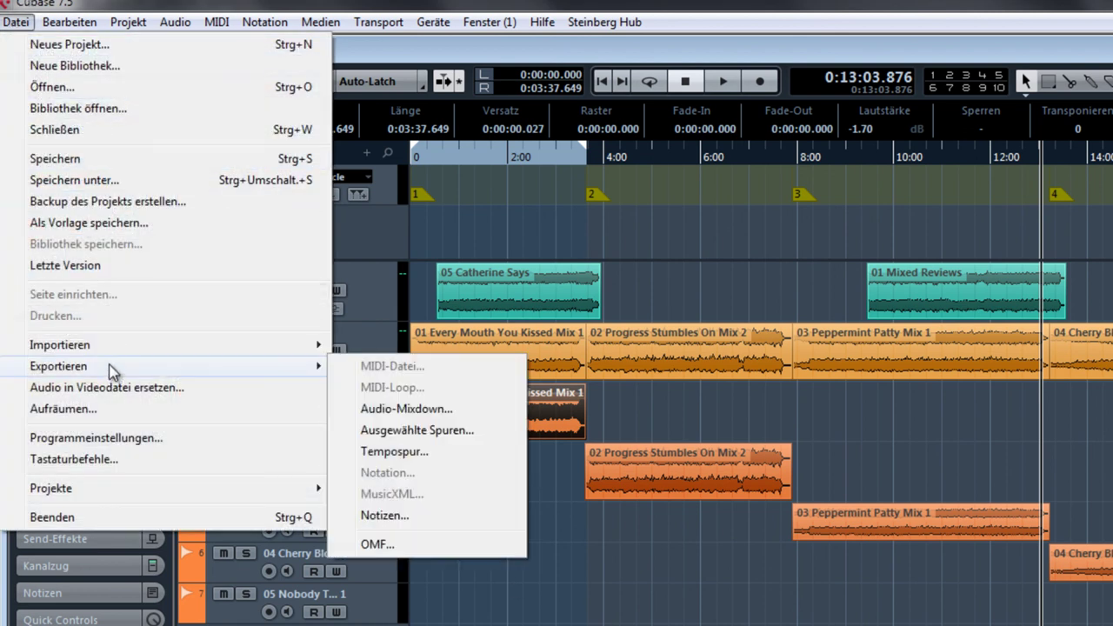
left_click(461, 409)
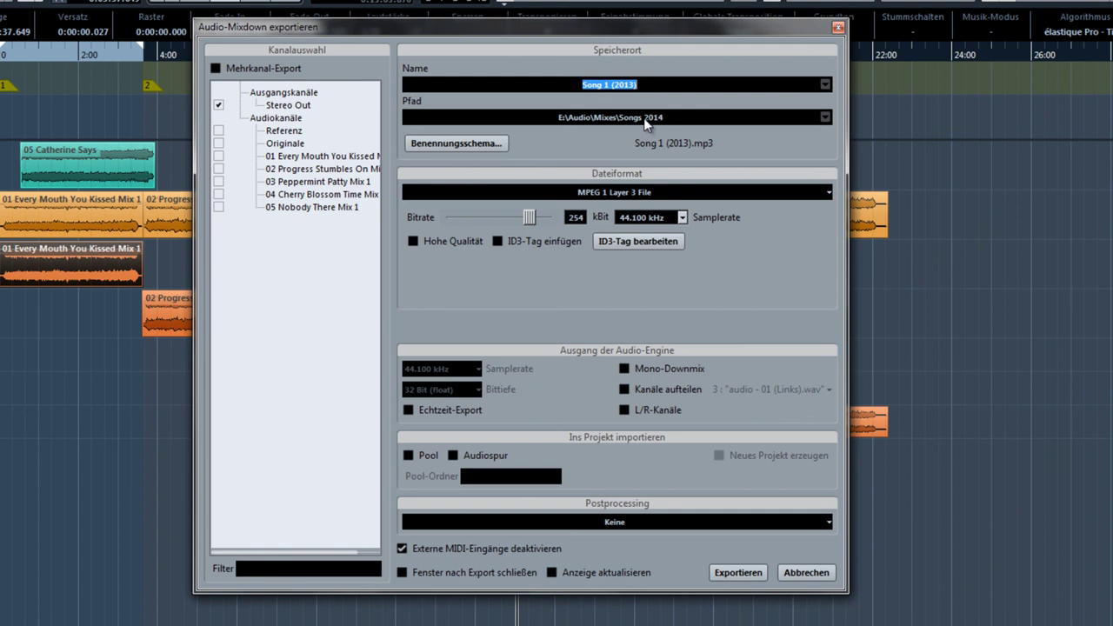
Set the mixdown's file format to Wave-Datei and its bit depth to 16 Bit, and close the export dialog without exporting
left_click(647, 194)
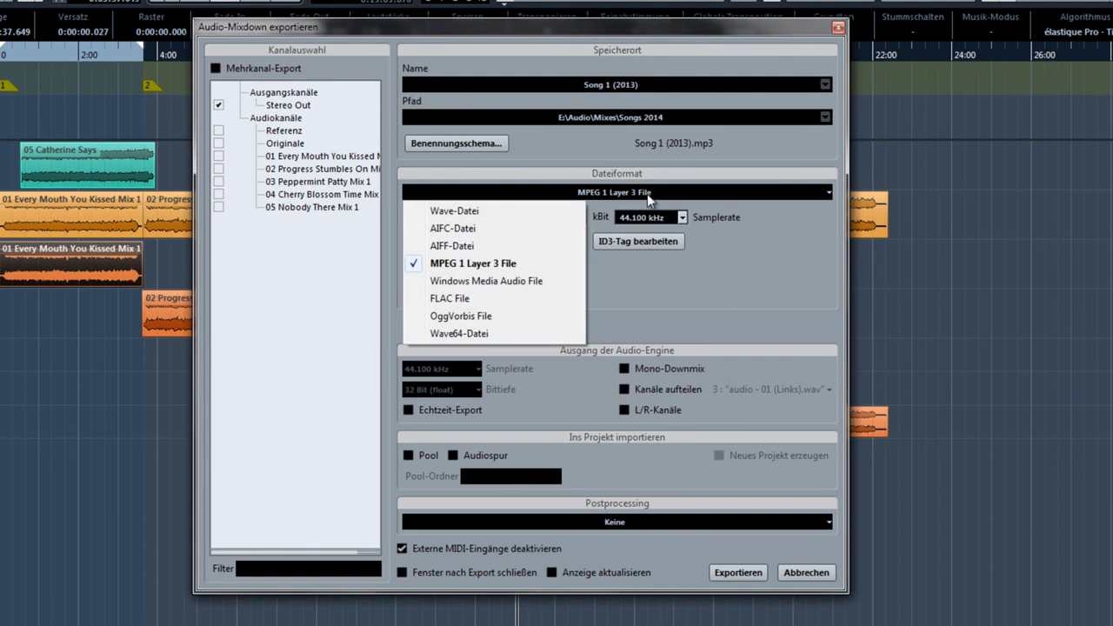
left_click(475, 212)
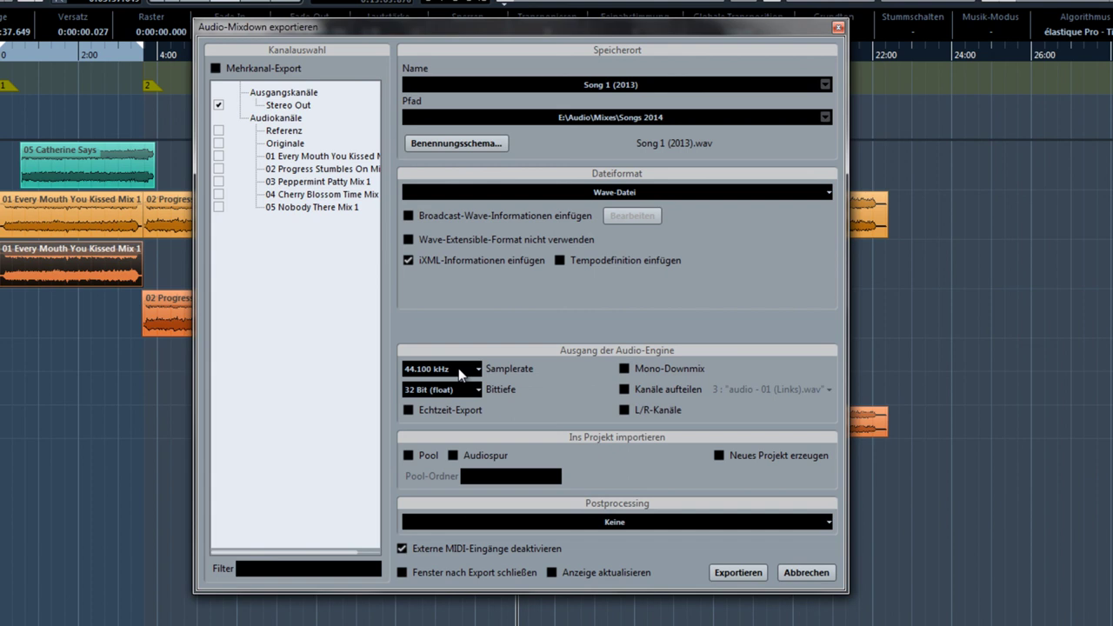
left_click(476, 392)
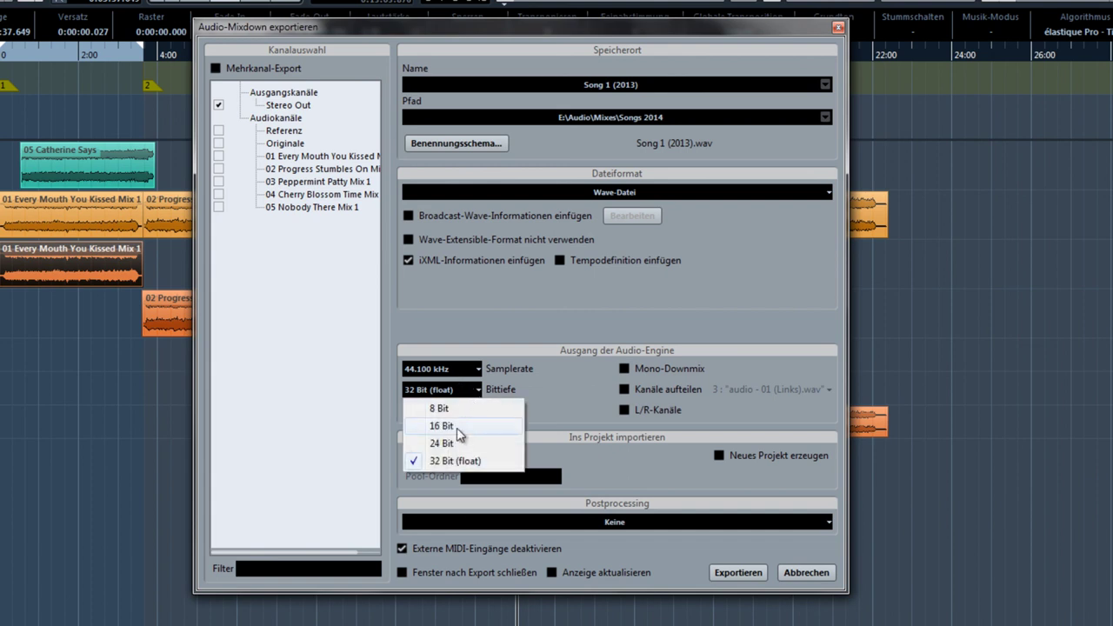
left_click(458, 429)
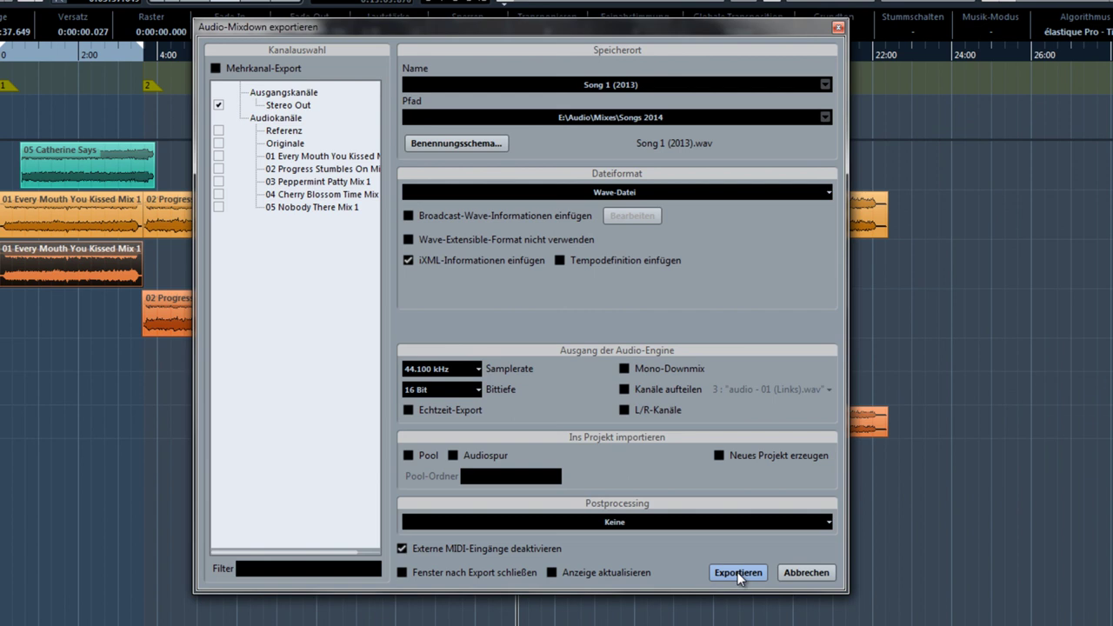
left_click(825, 574)
Set the locators to the orange 02 Progress Stumbles On Mix 2 event on its own track and select the 03 Peppermint Patty Mix 1 event below it
left_click(253, 333)
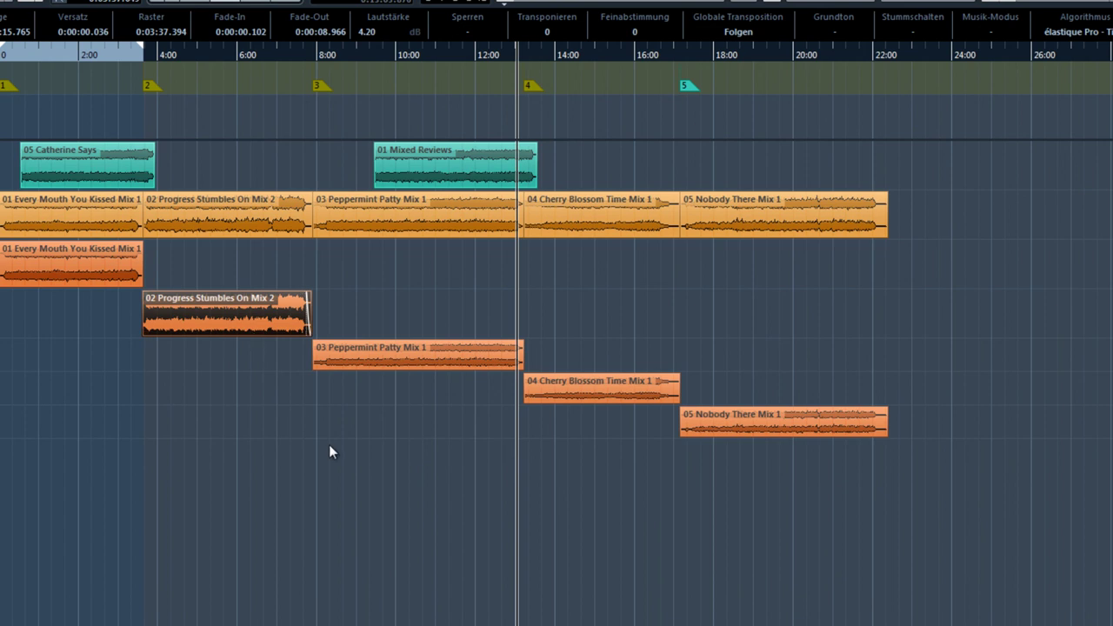
key("p")
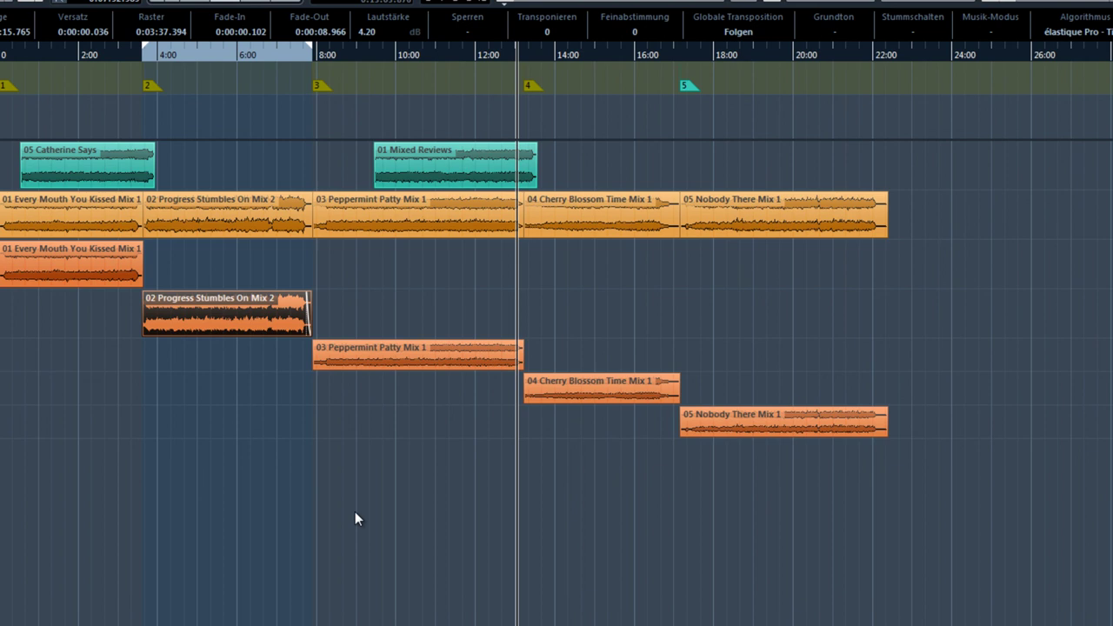
mouse_move(223, 328)
left_click(461, 363)
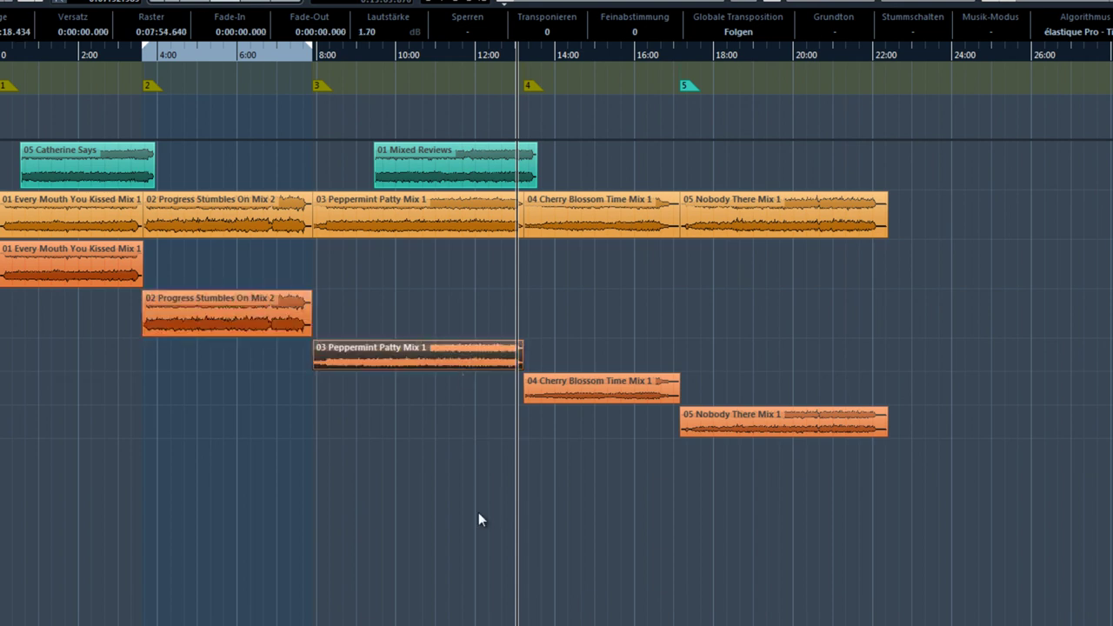